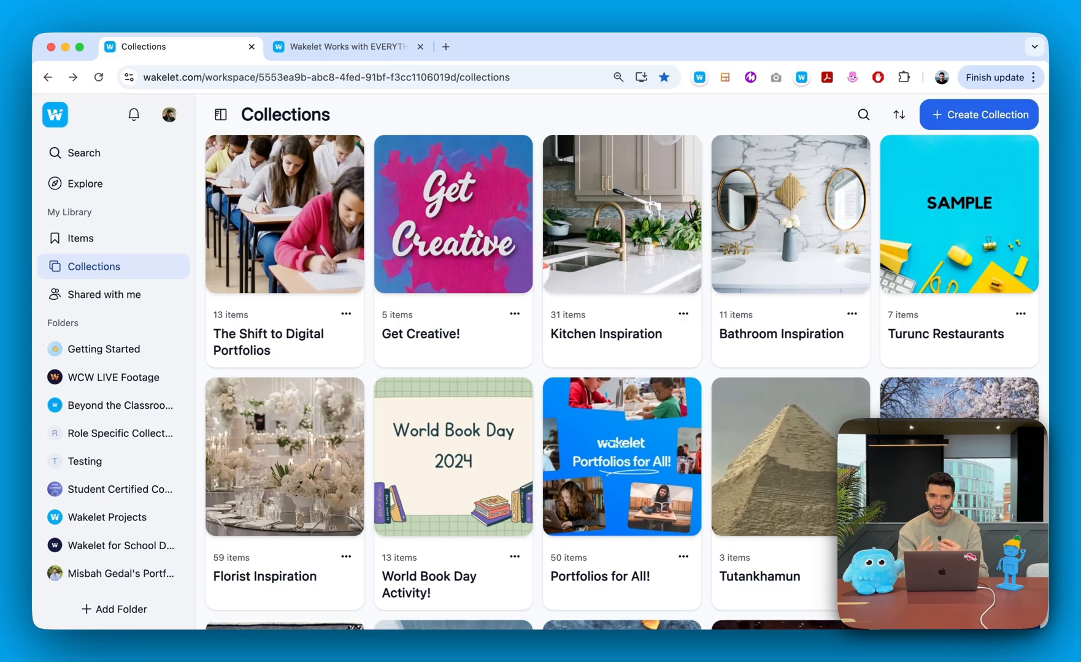
# Switch to the Wakelet Works with EVERYTHING! collection and examine its article, image, text and video items.
pyautogui.hotkey('ctrl', 'Tab')
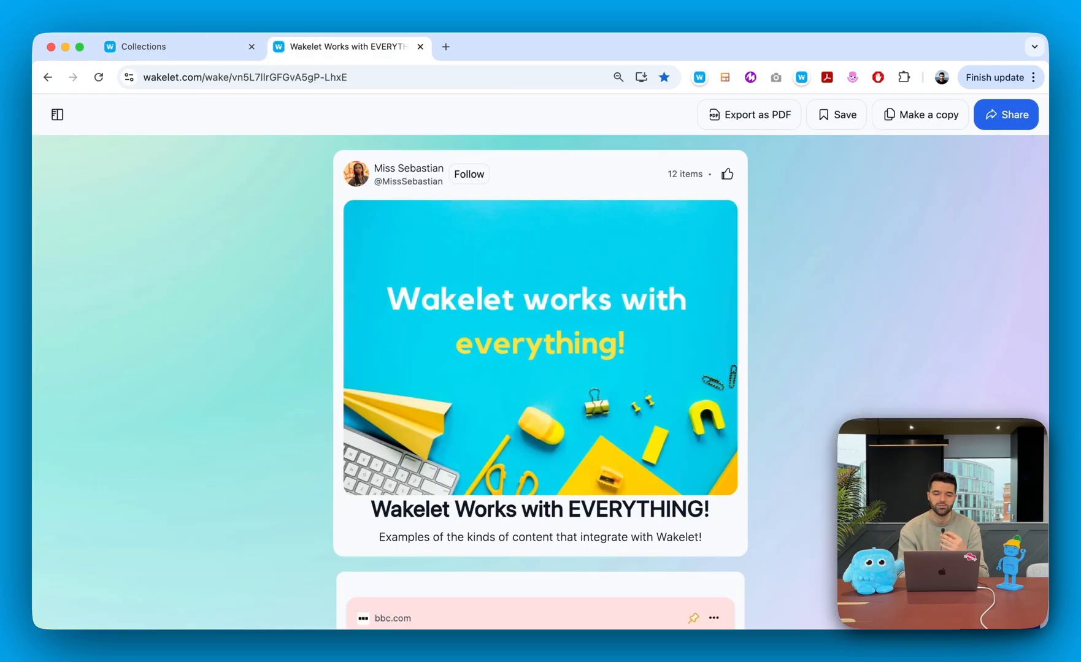
pyautogui.scroll(-5, 540, 380)
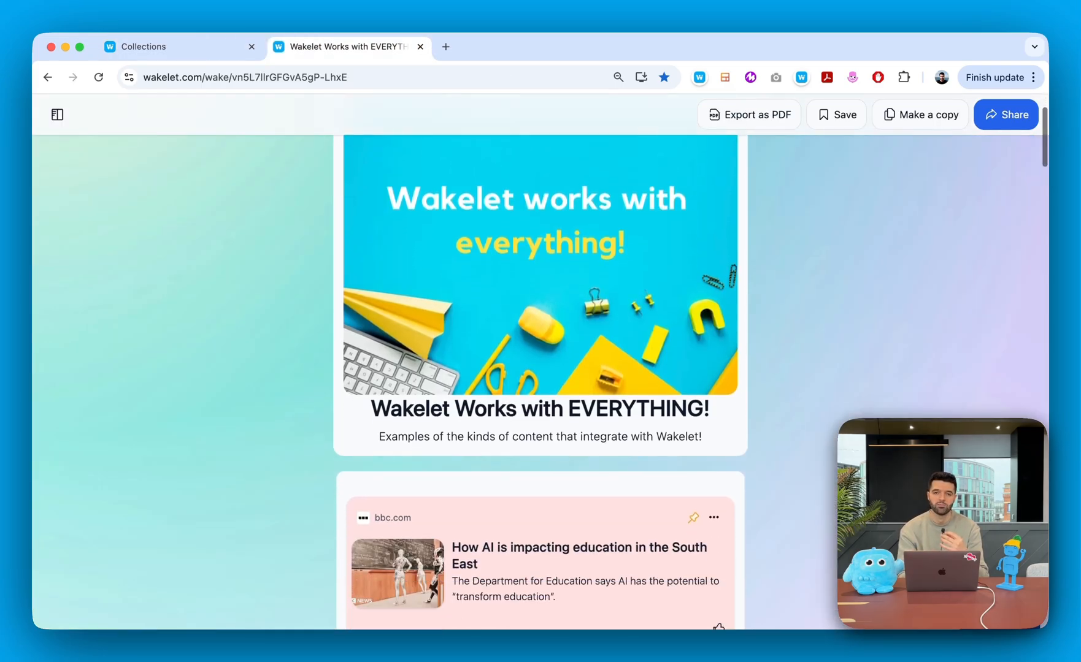
pyautogui.scroll(-5, 831, 248)
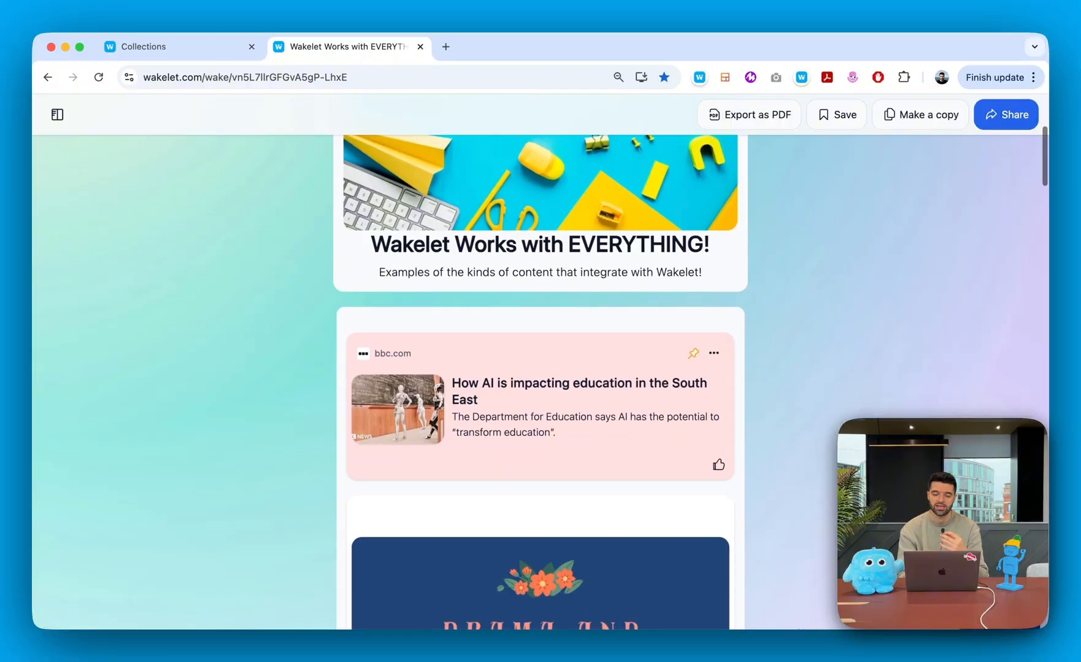
pyautogui.scroll(-8, 712, 310)
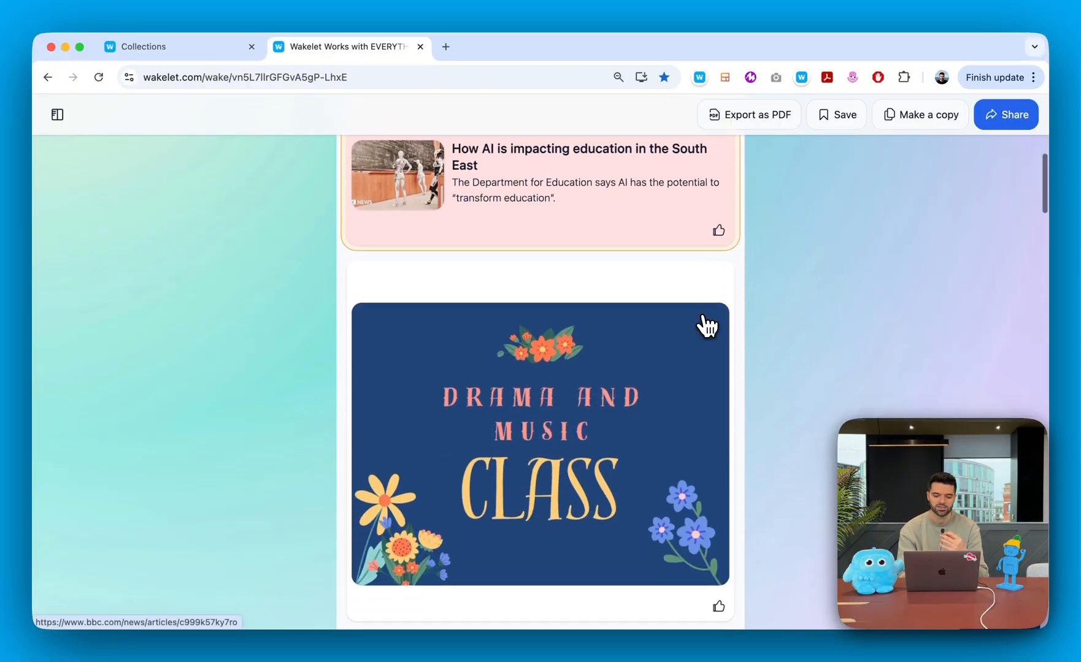
pyautogui.scroll(-9, 684, 368)
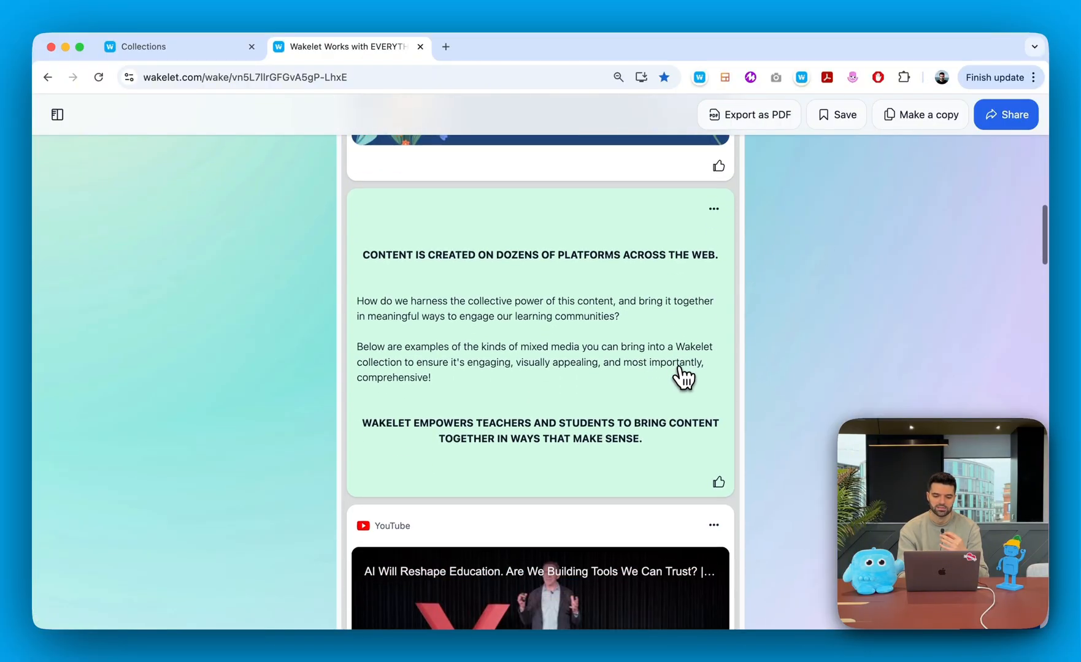
pyautogui.scroll(-5, 660, 380)
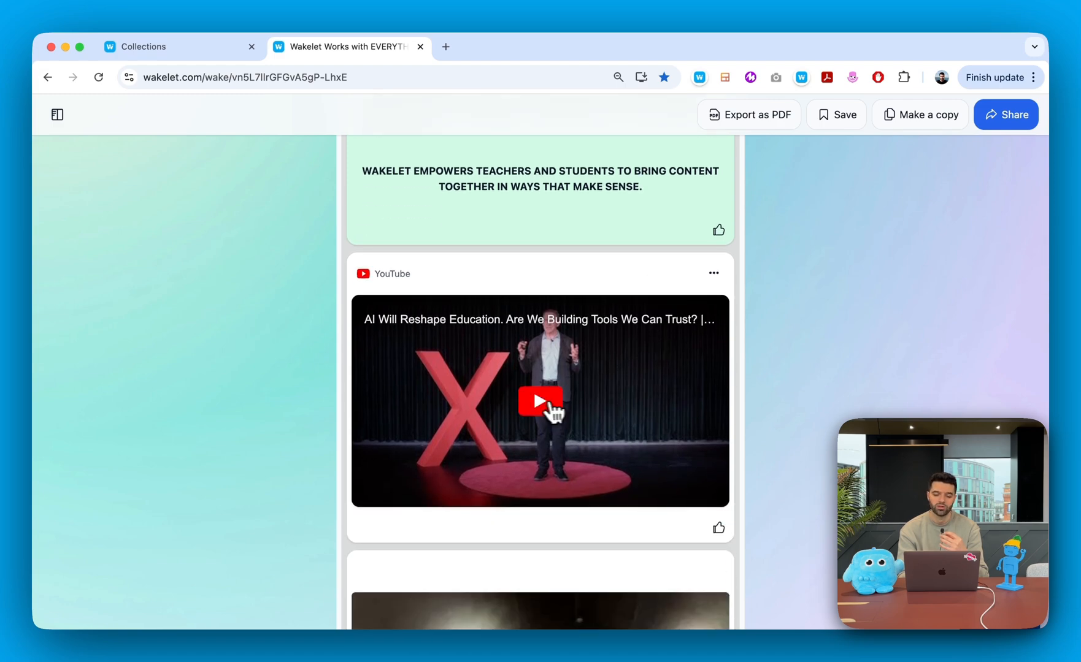
pyautogui.scroll(-8, 617, 435)
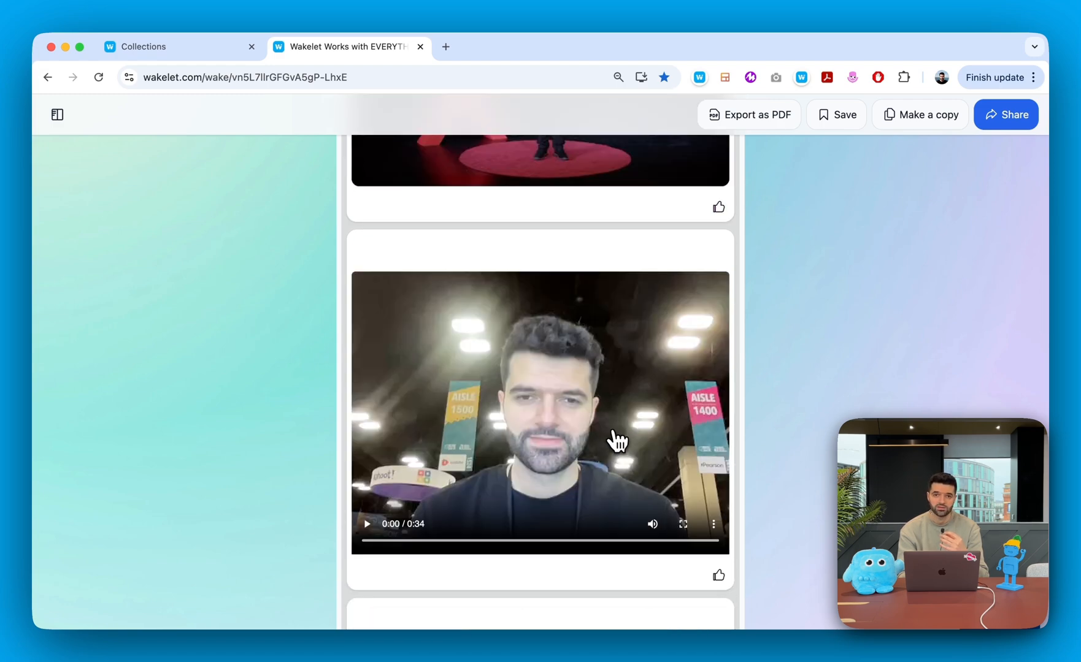
pyautogui.scroll(-1, 616, 441)
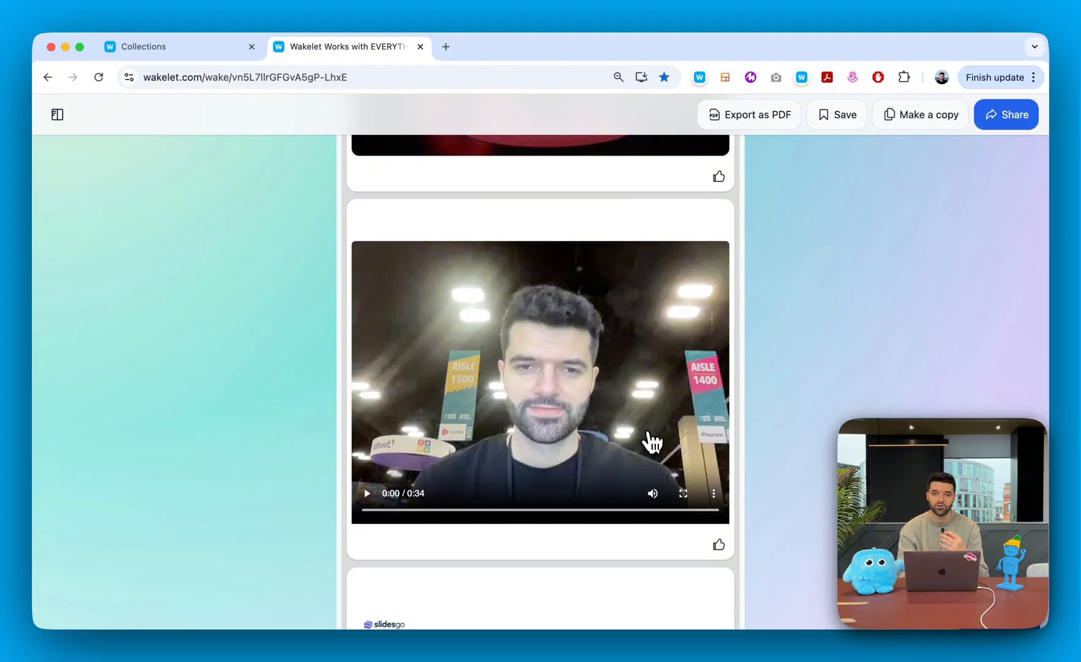
pyautogui.scroll(-9, 622, 423)
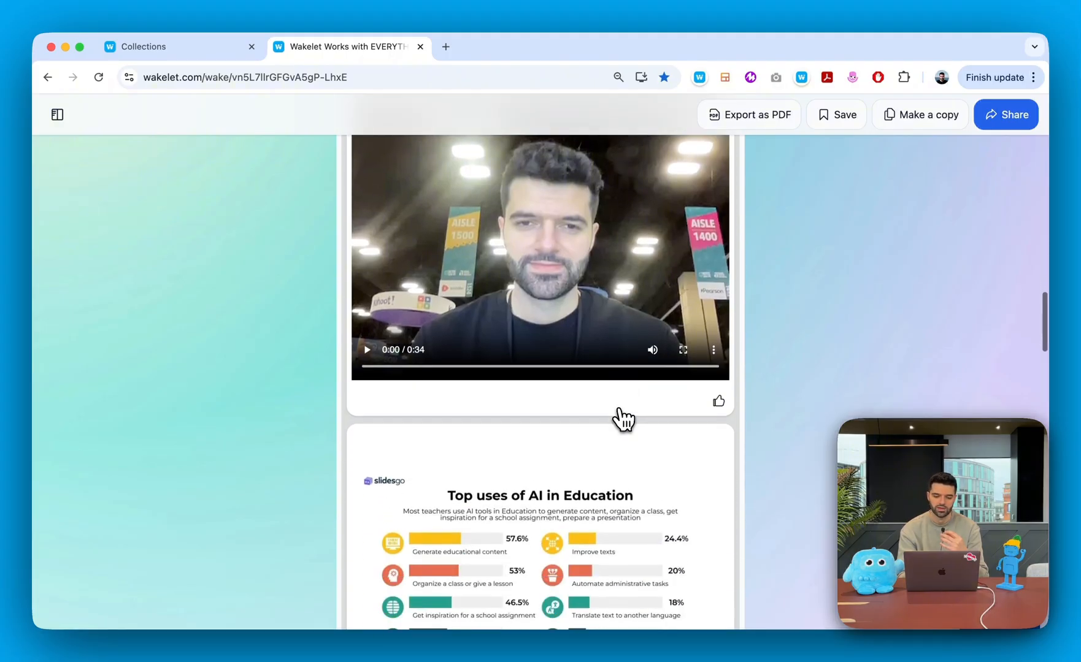
# Page through the embedded Genially historical presentation and the Canva Community Leader & Ambassador Catch Up slides.
pyautogui.scroll(-7, 607, 399)
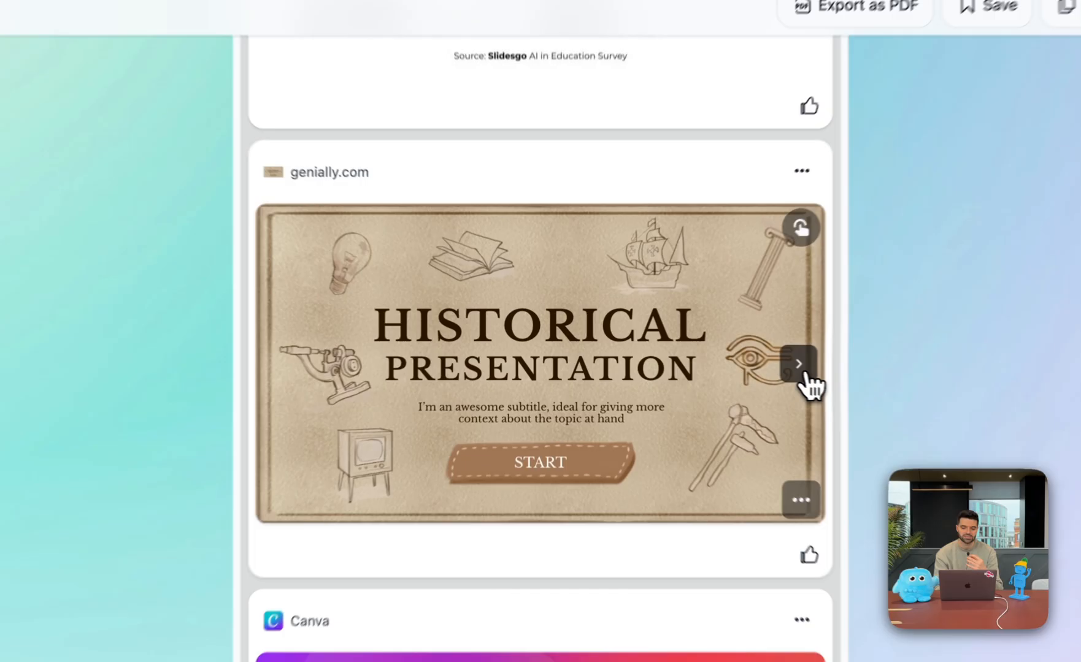
pyautogui.click(805, 373)
pyautogui.click(806, 373)
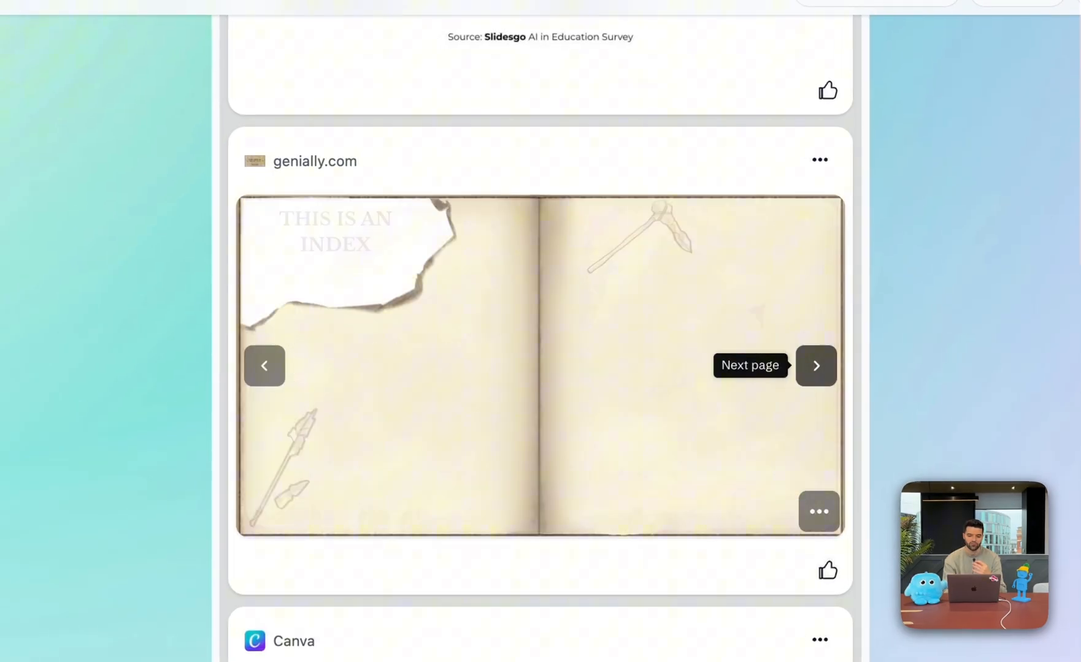
pyautogui.scroll(-9, 815, 366)
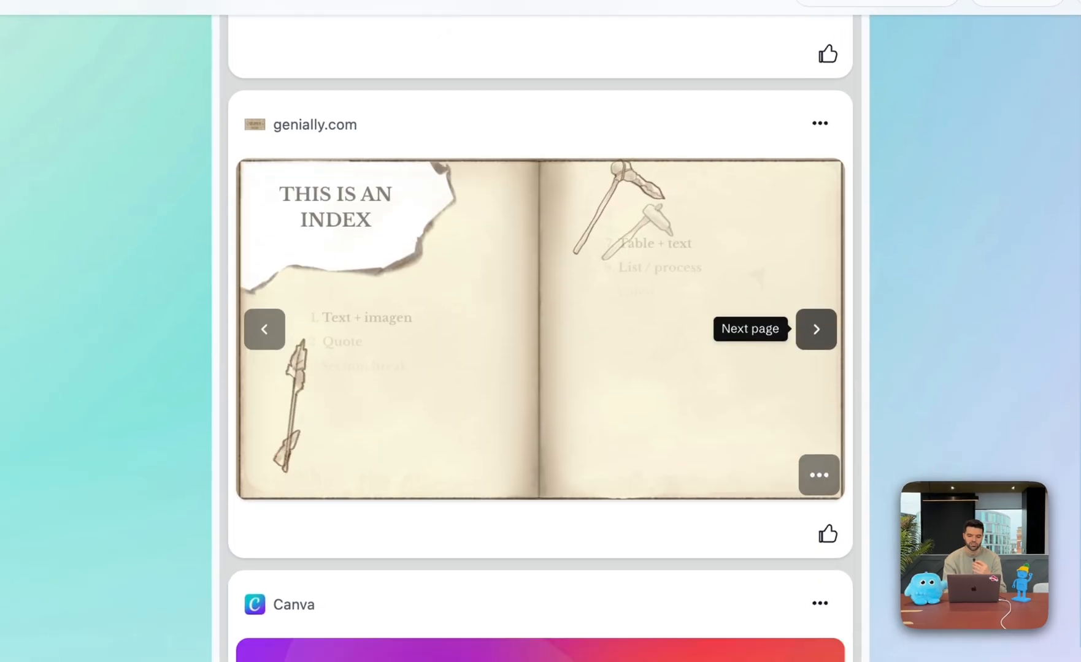
pyautogui.click(804, 463)
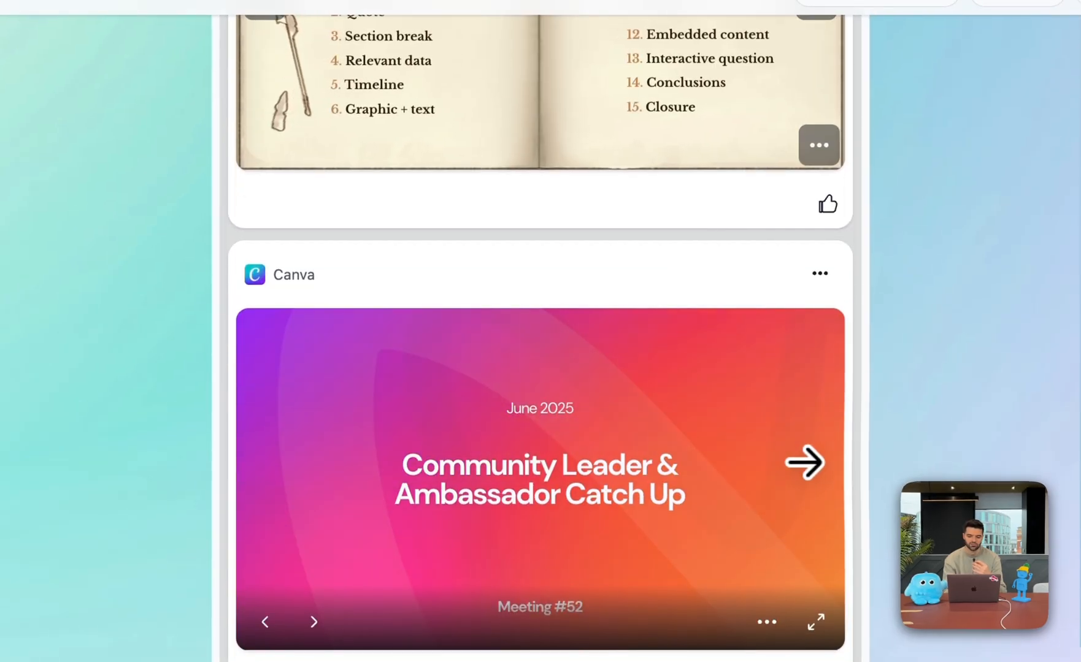
pyautogui.click(804, 463)
# Examine the remaining embedded items in the collection, from the Edpuzzle video and PDF report to the X post and Spotify podcast.
pyautogui.scroll(-12, 804, 463)
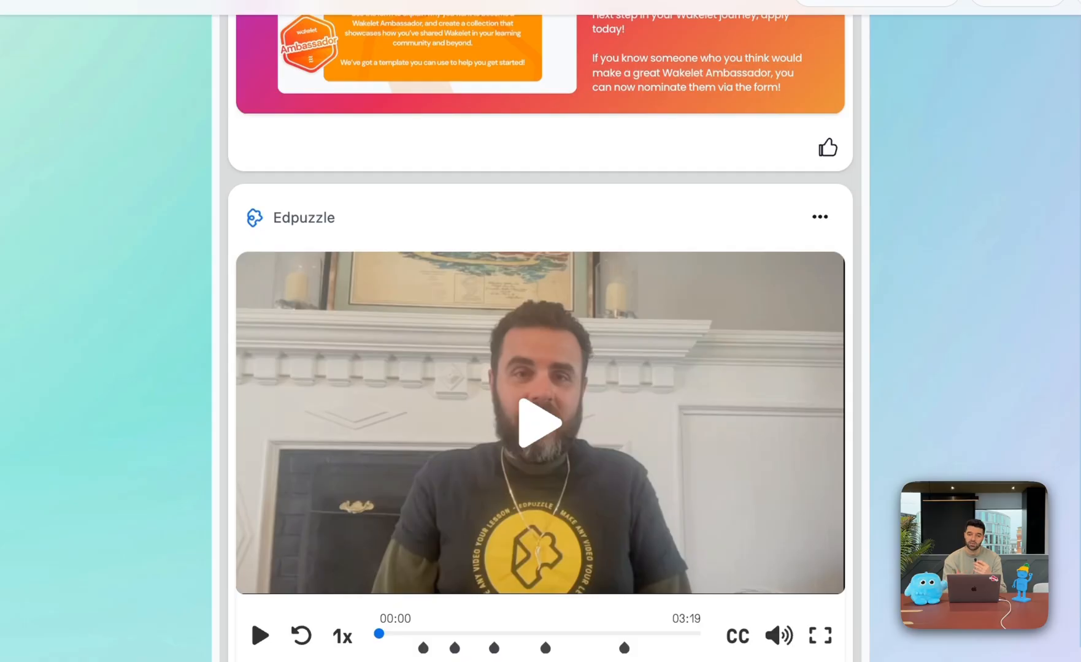
pyautogui.scroll(-1, 540, 331)
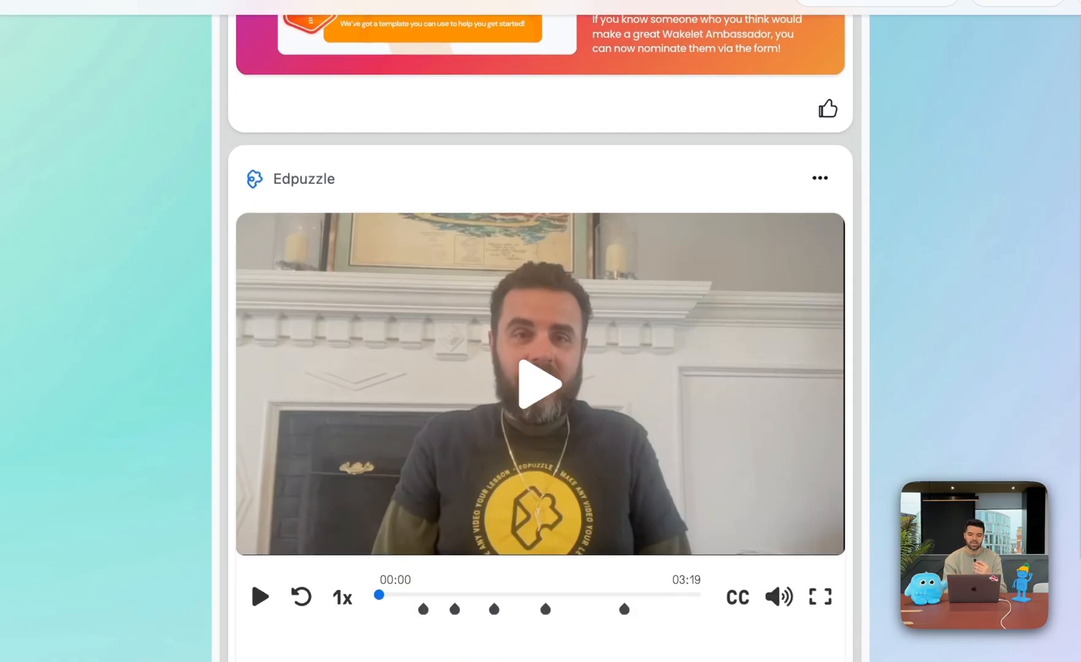
pyautogui.scroll(-1, 540, 331)
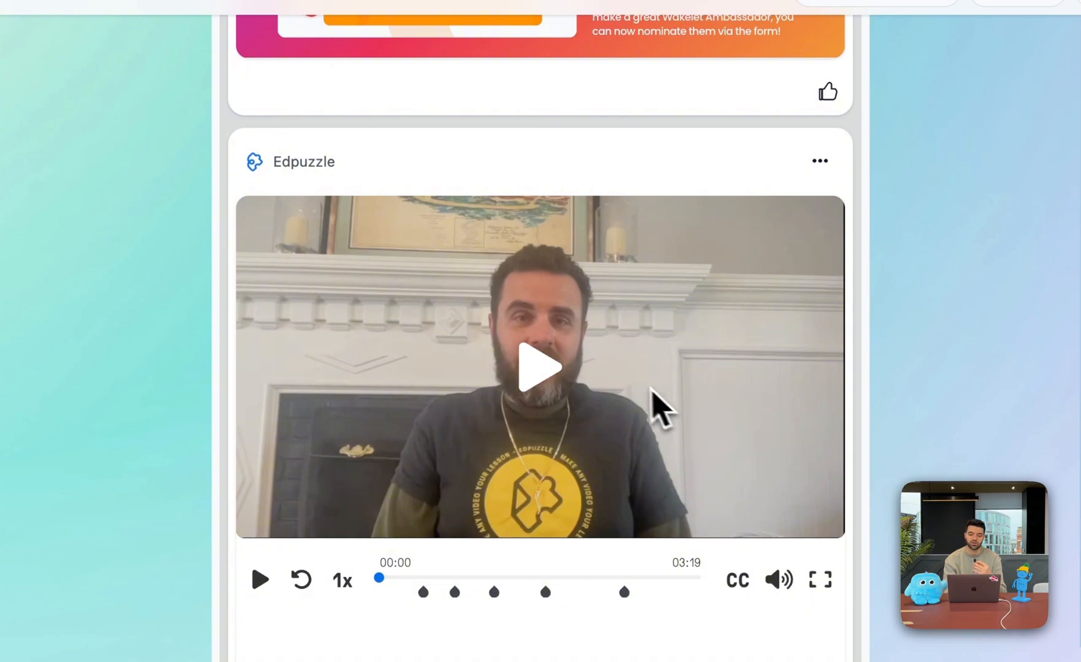
pyautogui.scroll(-5, 634, 393)
pyautogui.scroll(-10, 623, 454)
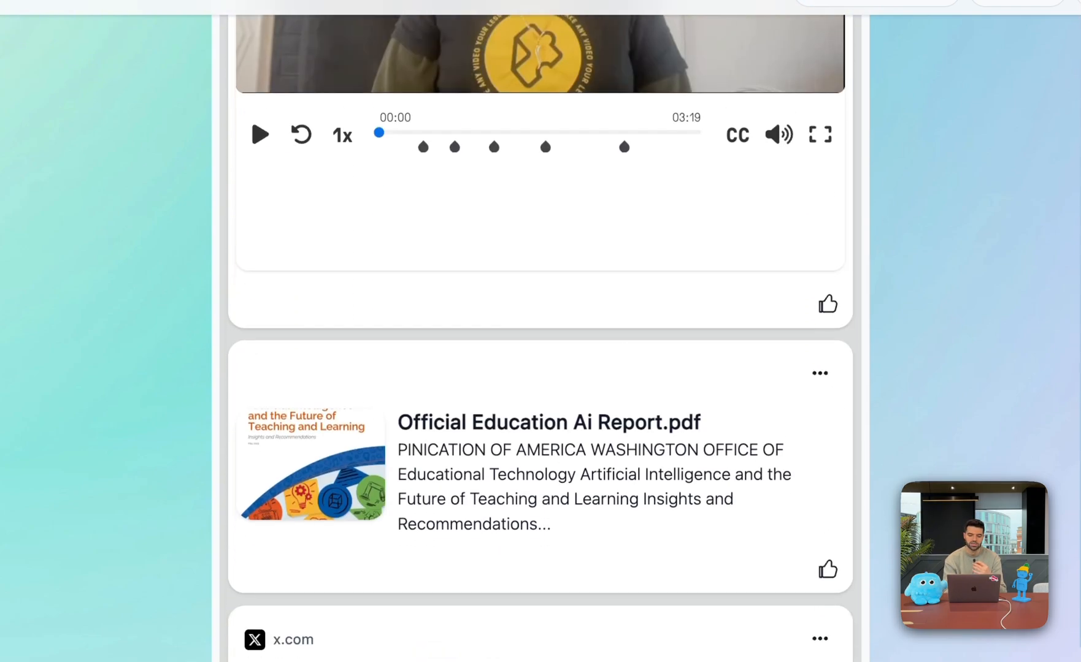
pyautogui.scroll(-9, 623, 475)
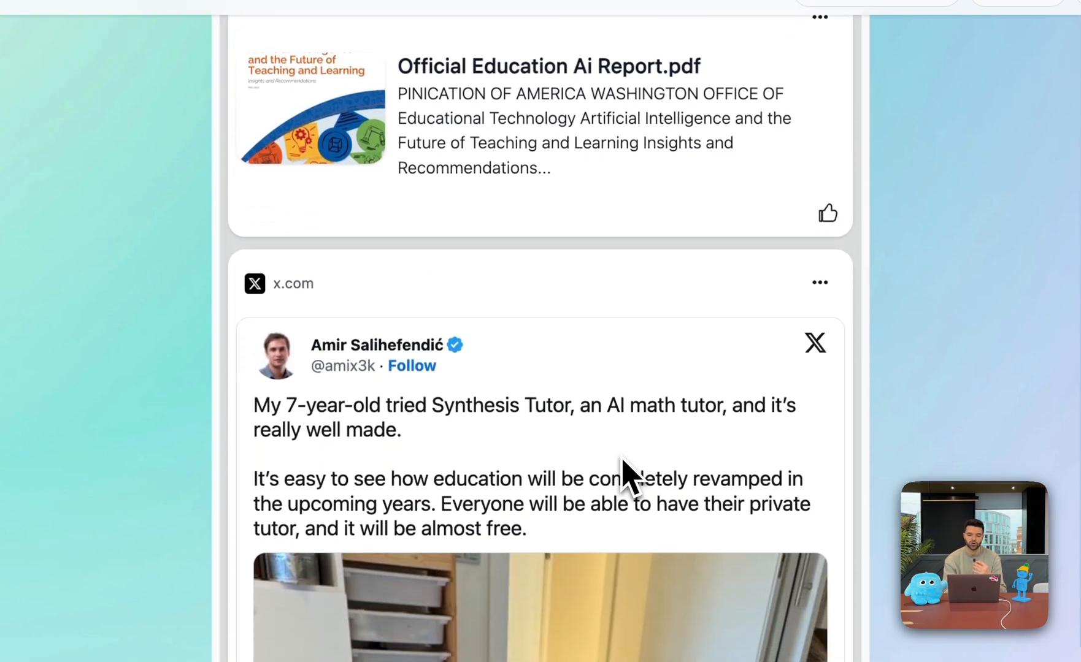
pyautogui.scroll(-20, 622, 460)
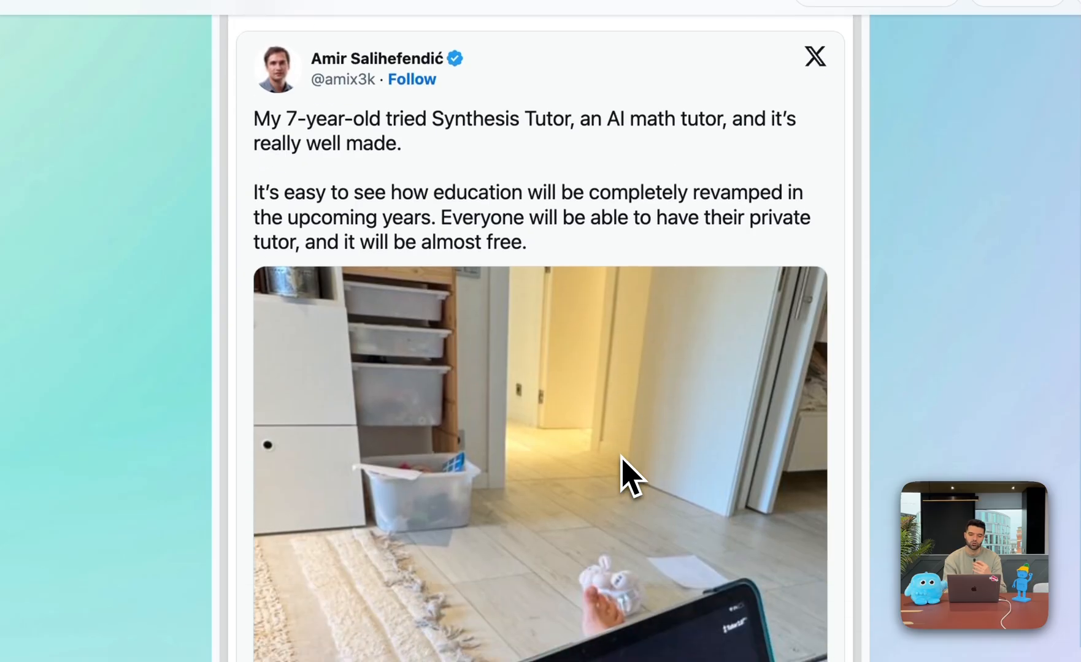
pyautogui.scroll(-1, 540, 368)
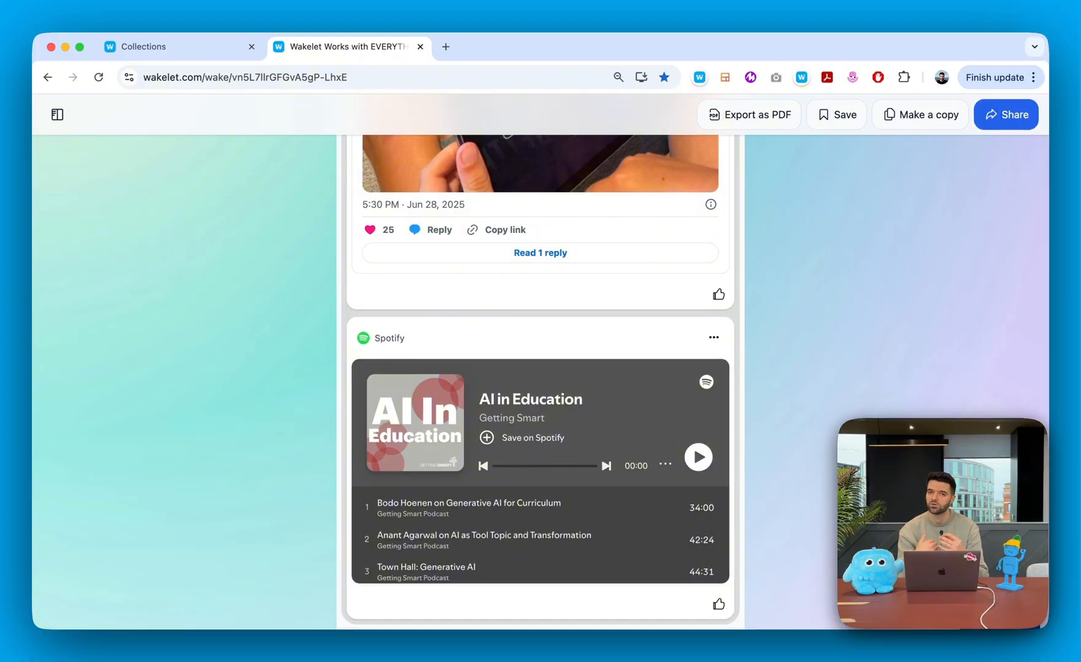
# Go back up through the example collection to its cover image and title.
pyautogui.scroll(10, 590, 409)
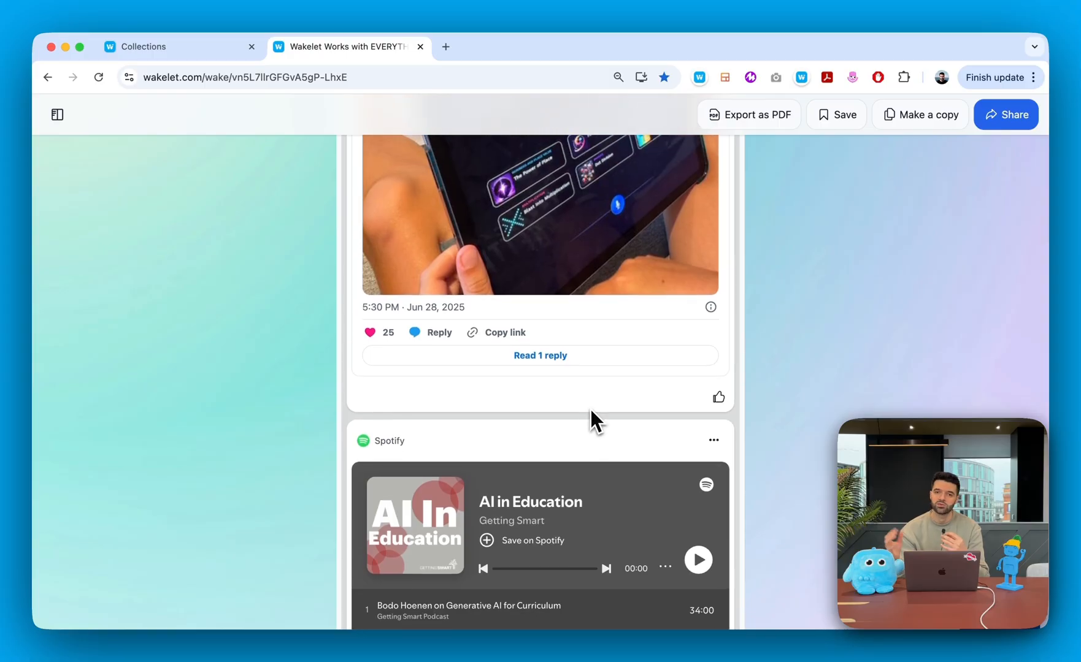
pyautogui.scroll(15, 591, 409)
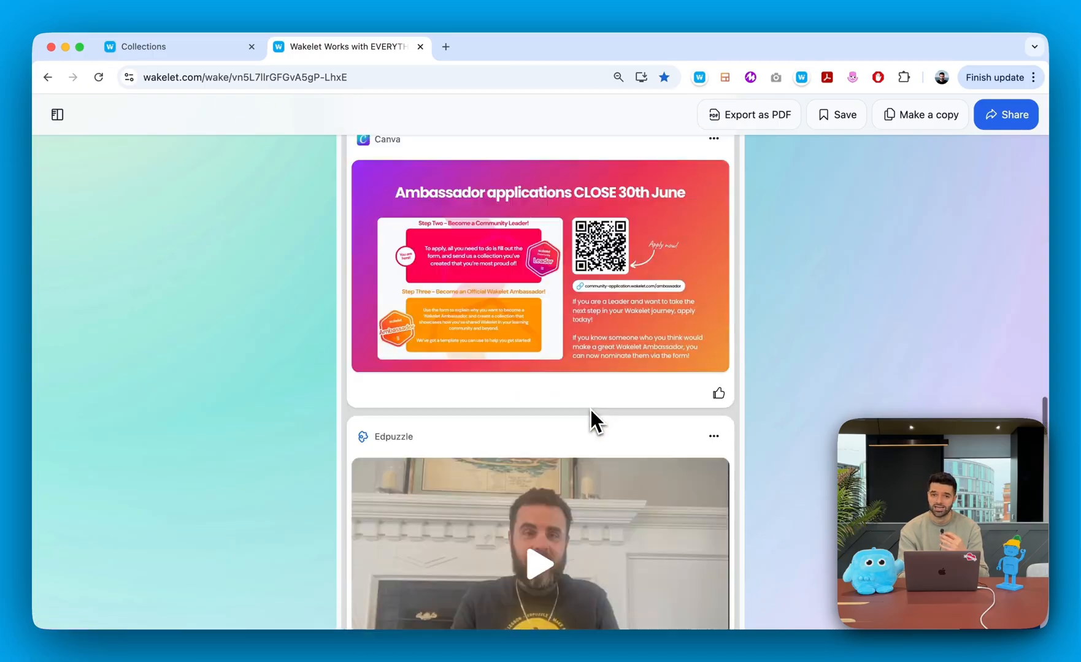
pyautogui.scroll(15, 590, 410)
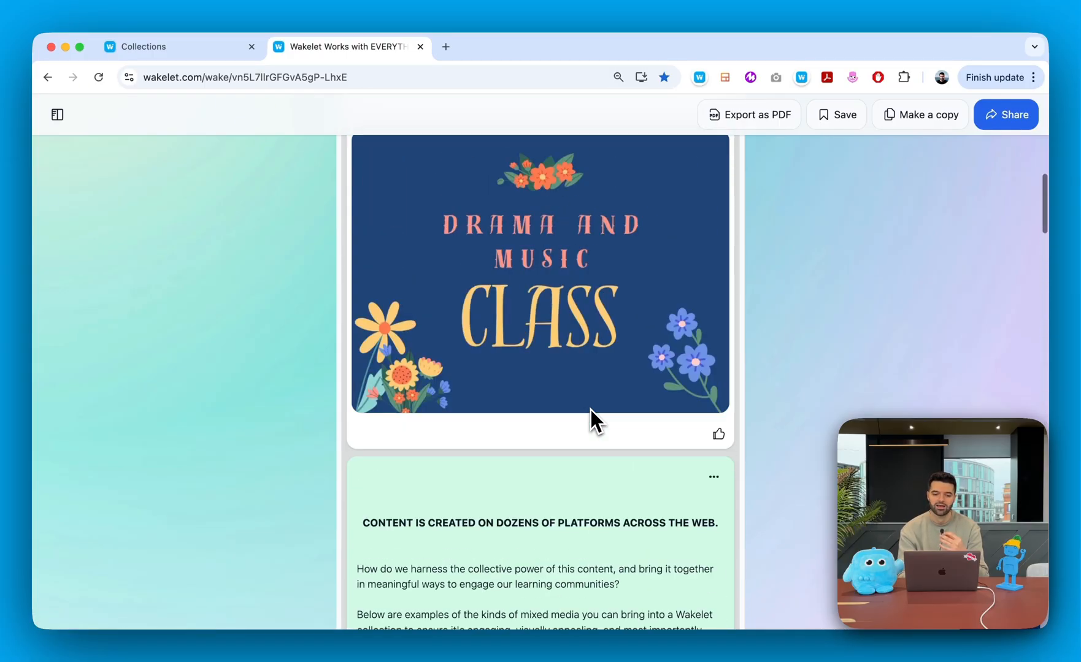
pyautogui.scroll(3, 590, 407)
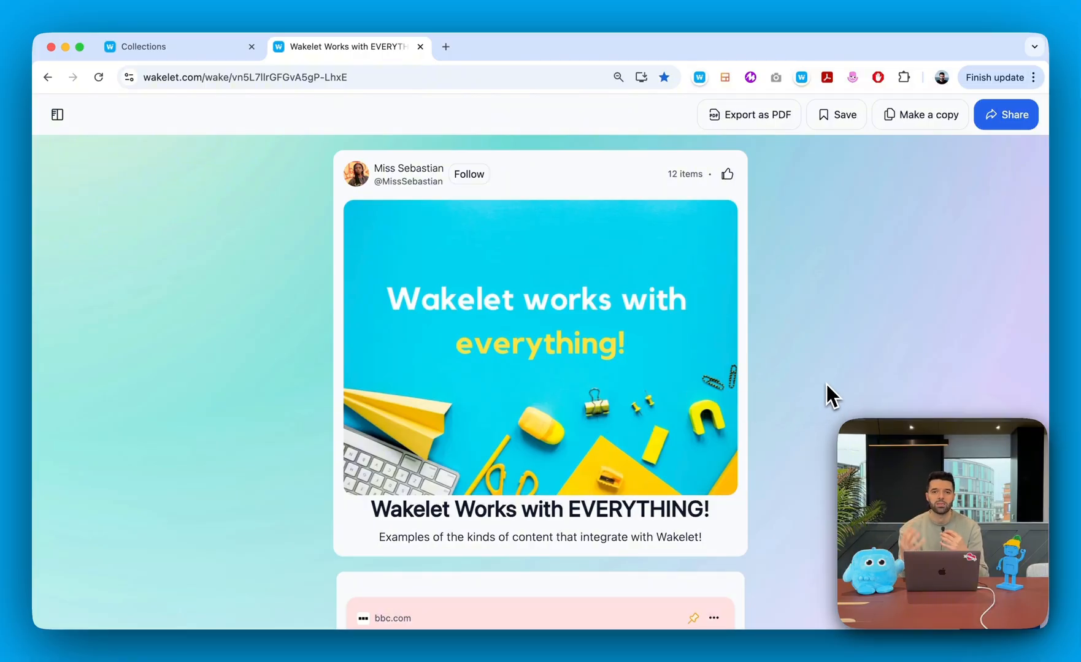
# Create a new collection from the Collections page with the title "Test" and the description "Test".
pyautogui.hotkey('ctrl', 'shift', 'Tab')
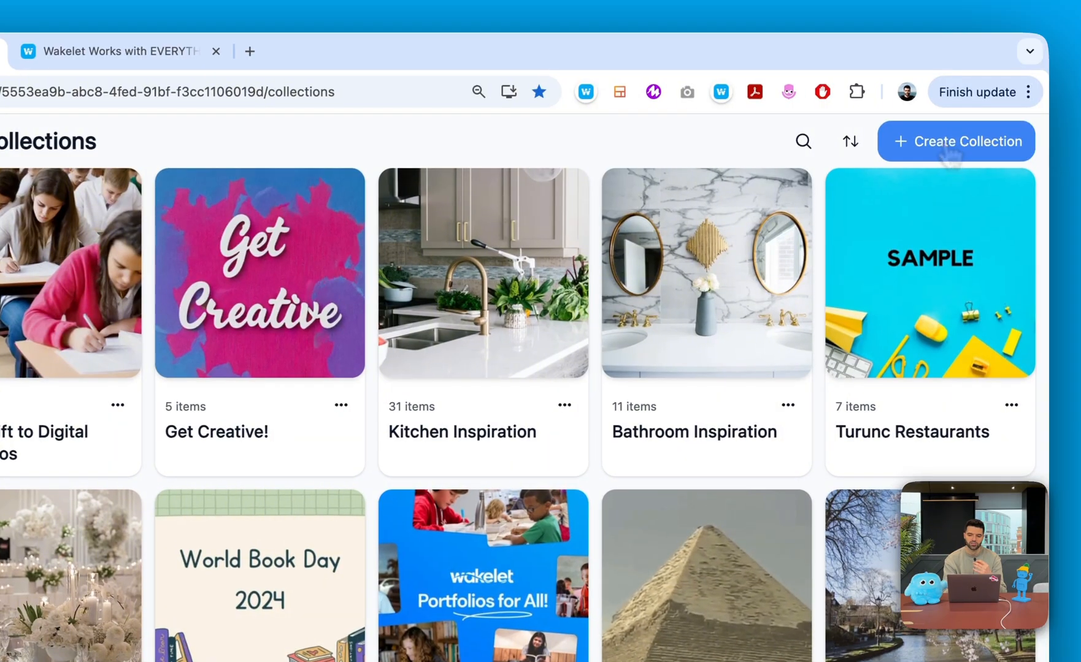
pyautogui.click(960, 121)
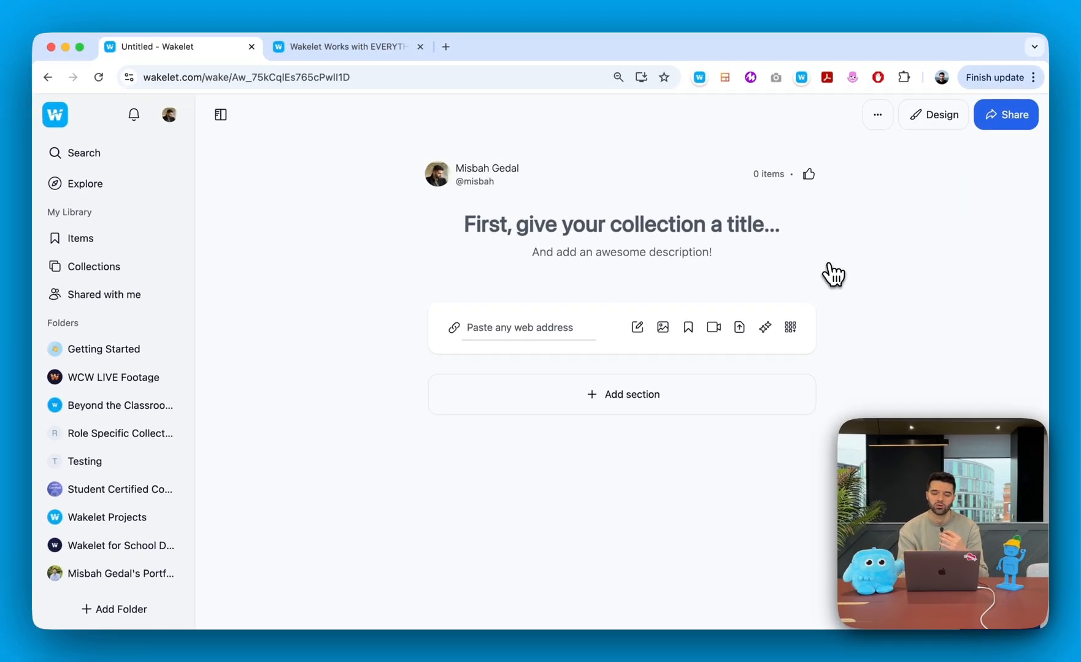
pyautogui.click(591, 228)
pyautogui.write('Tes')
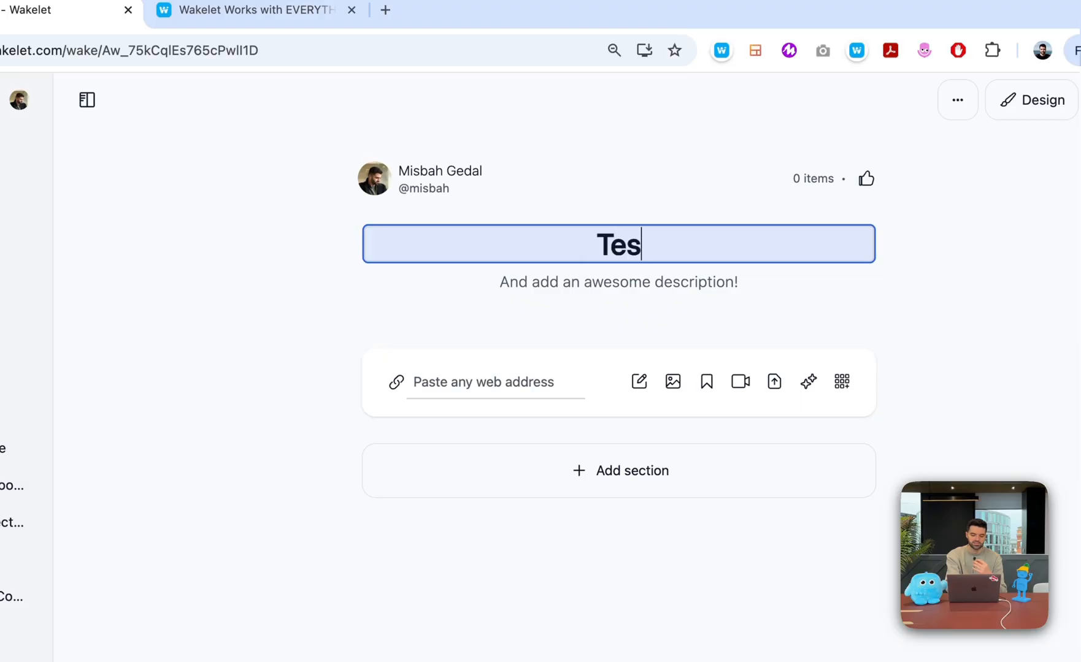
pyautogui.write('t')
pyautogui.click(546, 288)
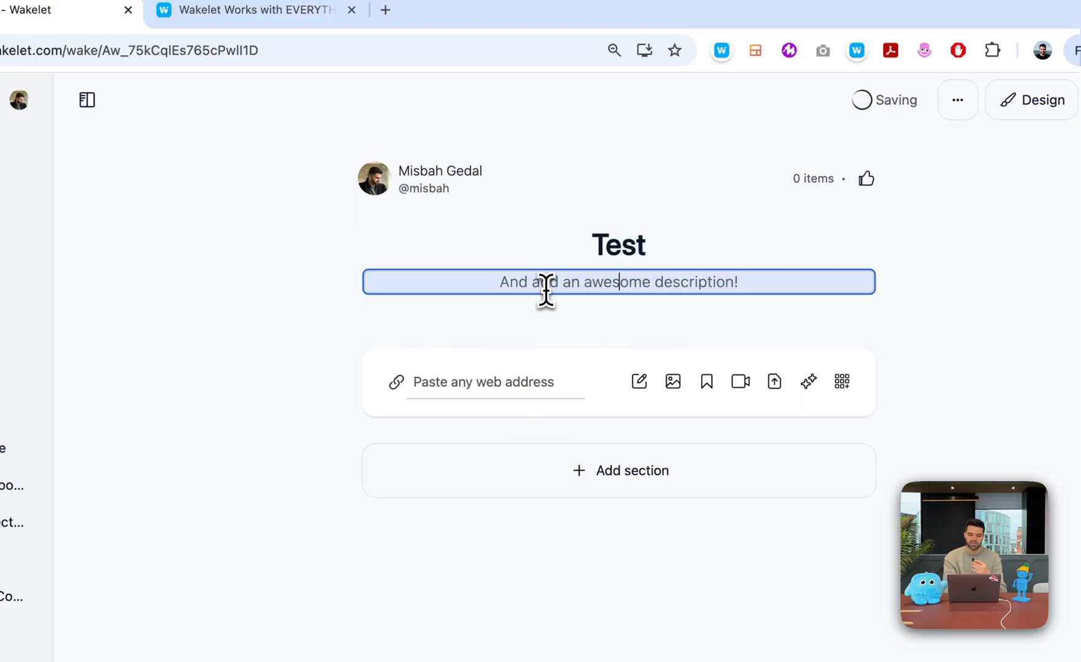
pyautogui.write('Test')
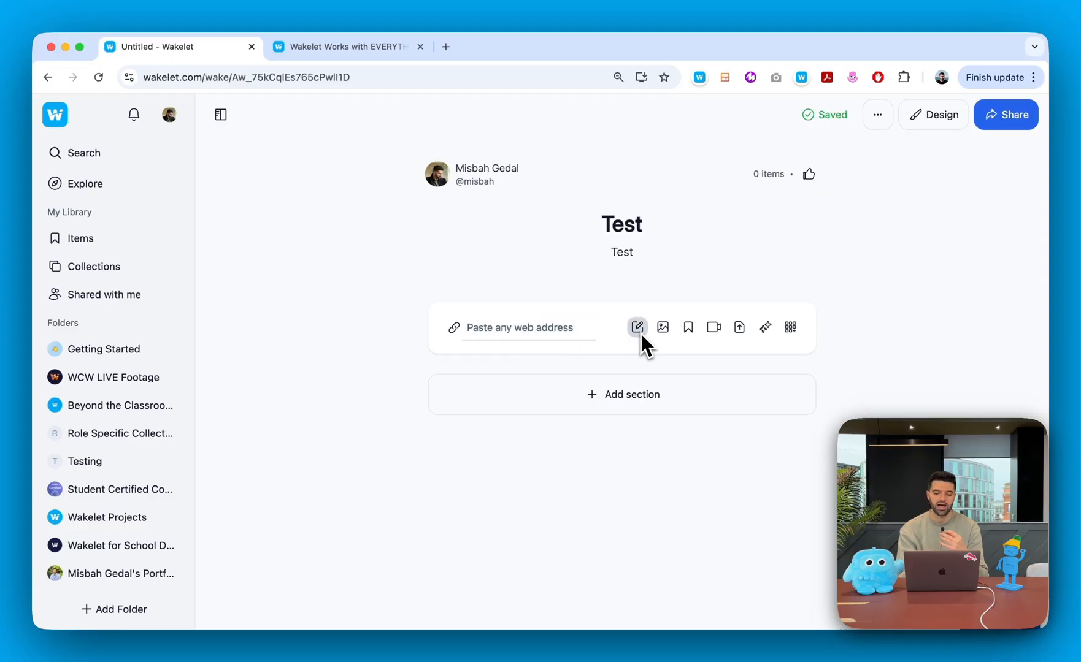
# Look through the image source options and the saved bookmarks for the Test collection without adding anything.
pyautogui.click(663, 331)
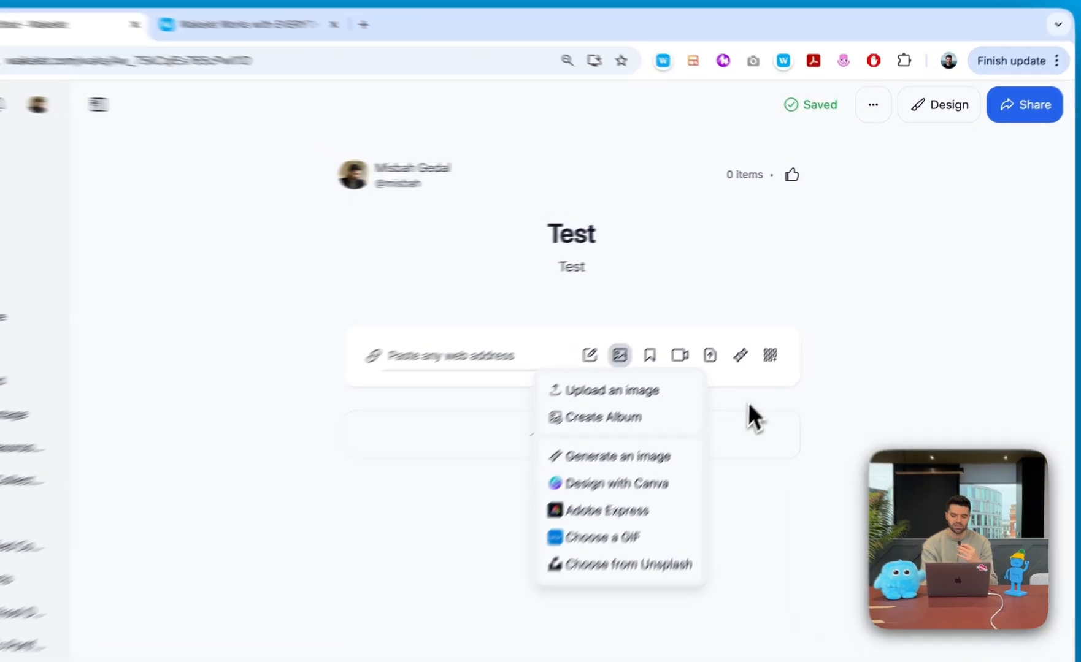
pyautogui.click(770, 365)
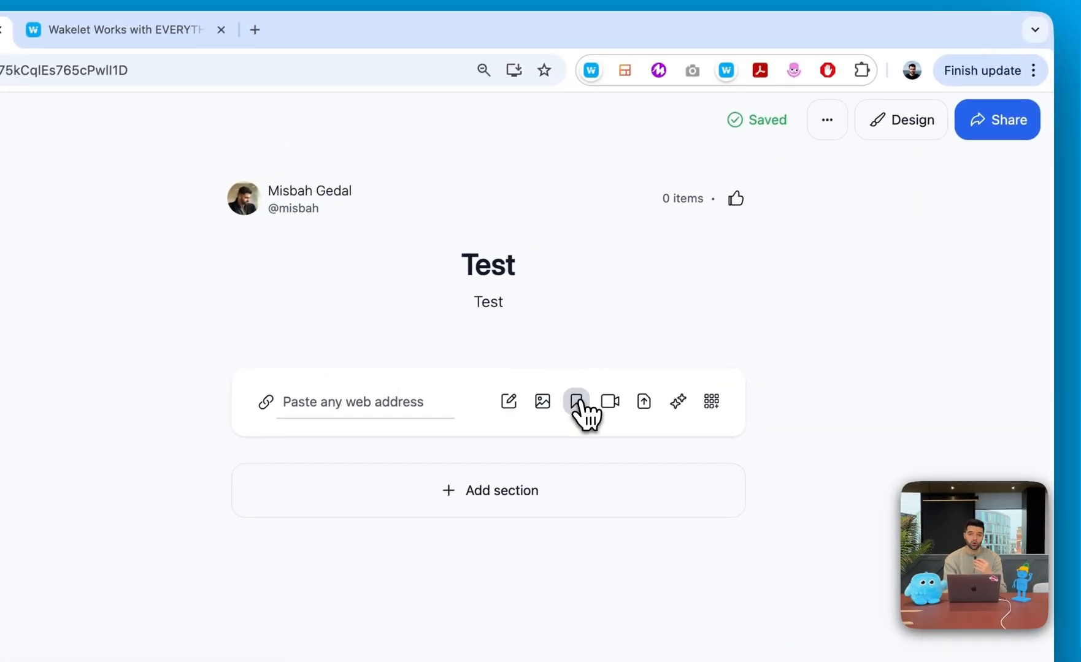
pyautogui.click(577, 404)
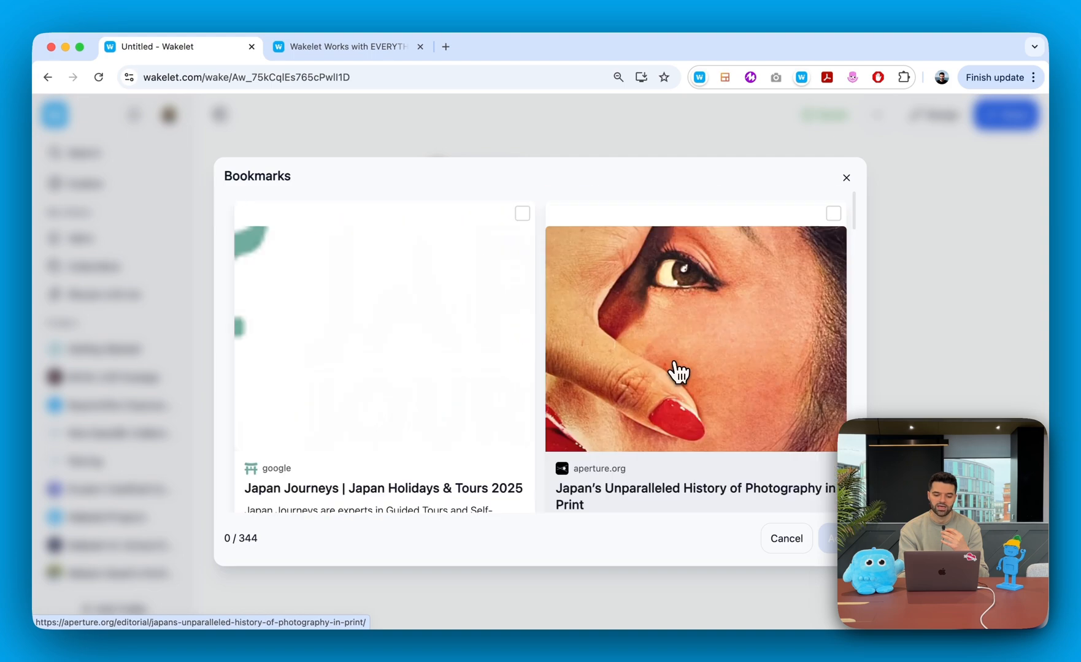
pyautogui.click(846, 179)
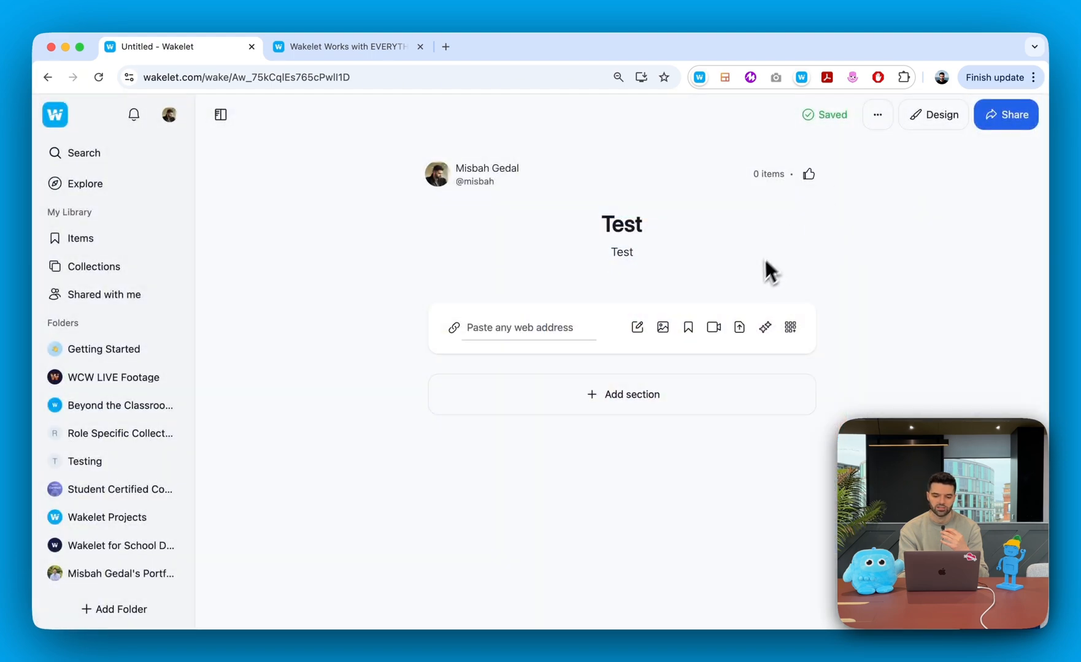
# View the PDF and Word document upload options for the Test collection.
pyautogui.click(739, 327)
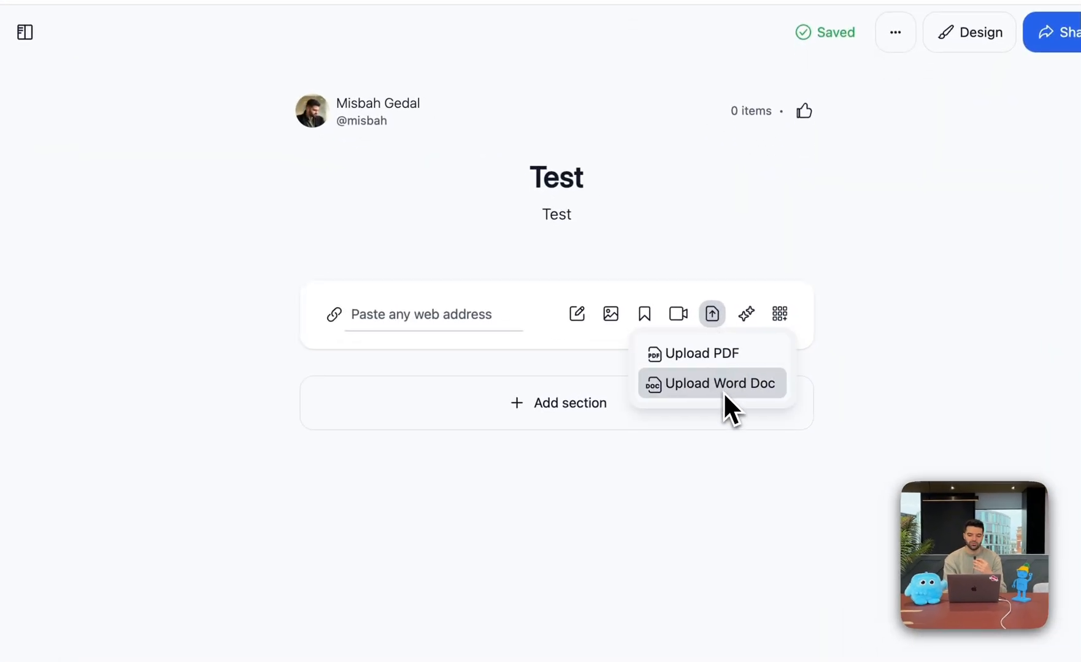
pyautogui.moveTo(779, 322)
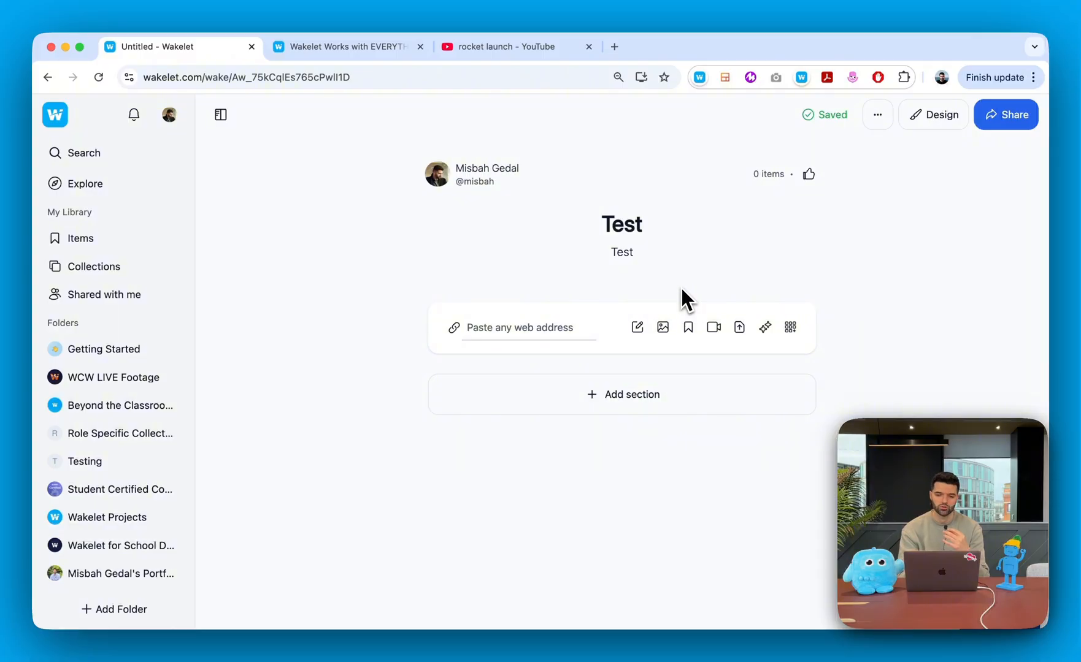
# Switch to the YouTube rocket launch results and copy the link of the "Rocket Launch | CBC Kids News" video.
pyautogui.click(518, 49)
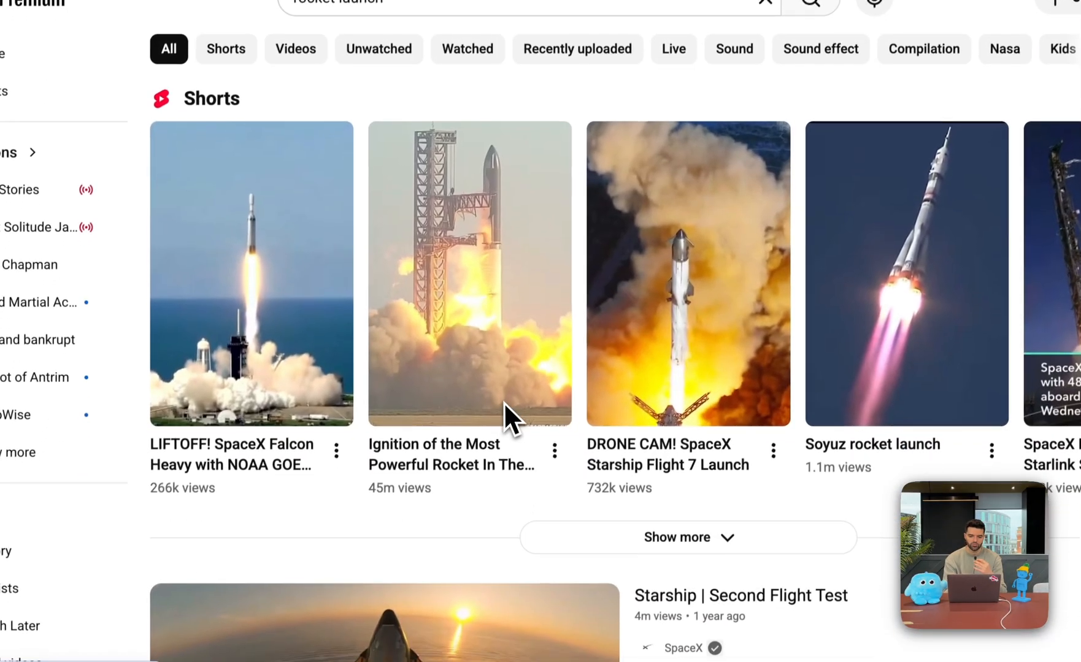
pyautogui.scroll(-8, 494, 533)
pyautogui.scroll(-2, 504, 400)
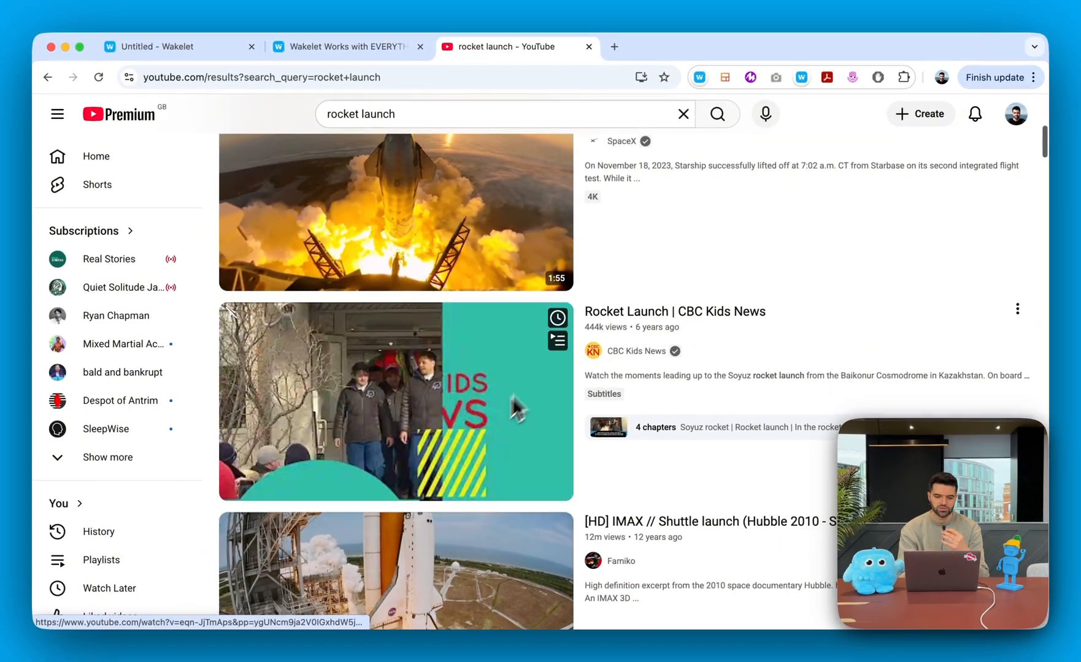
pyautogui.rightClick(647, 320)
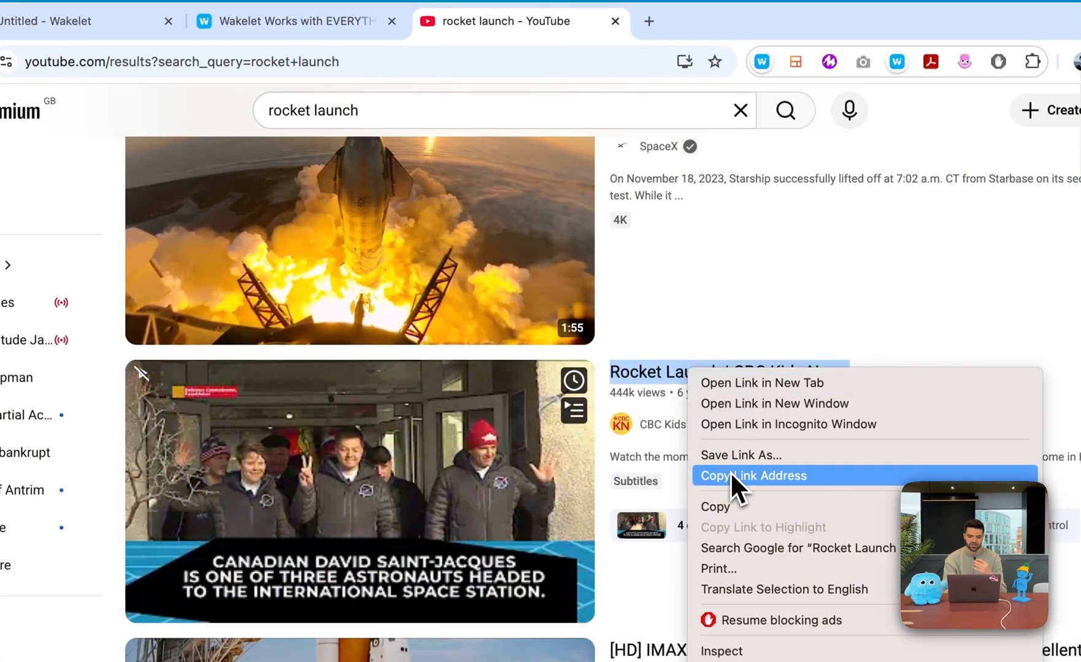
pyautogui.click(730, 476)
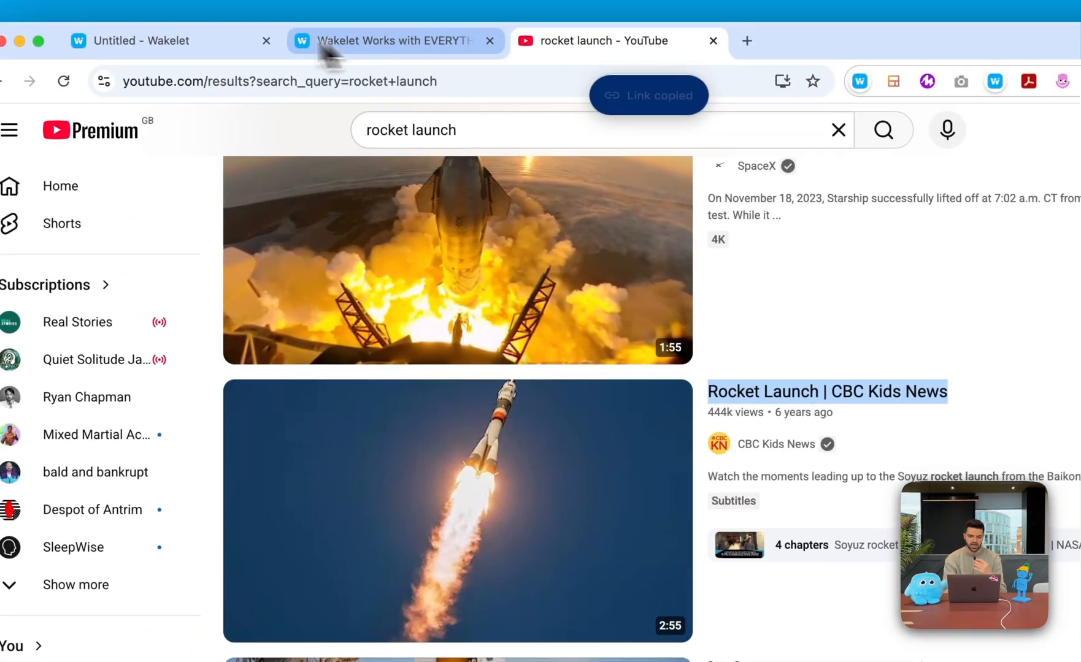
# Return to the Test collection in Wakelet and add the copied YouTube video link as an item.
pyautogui.click(242, 27)
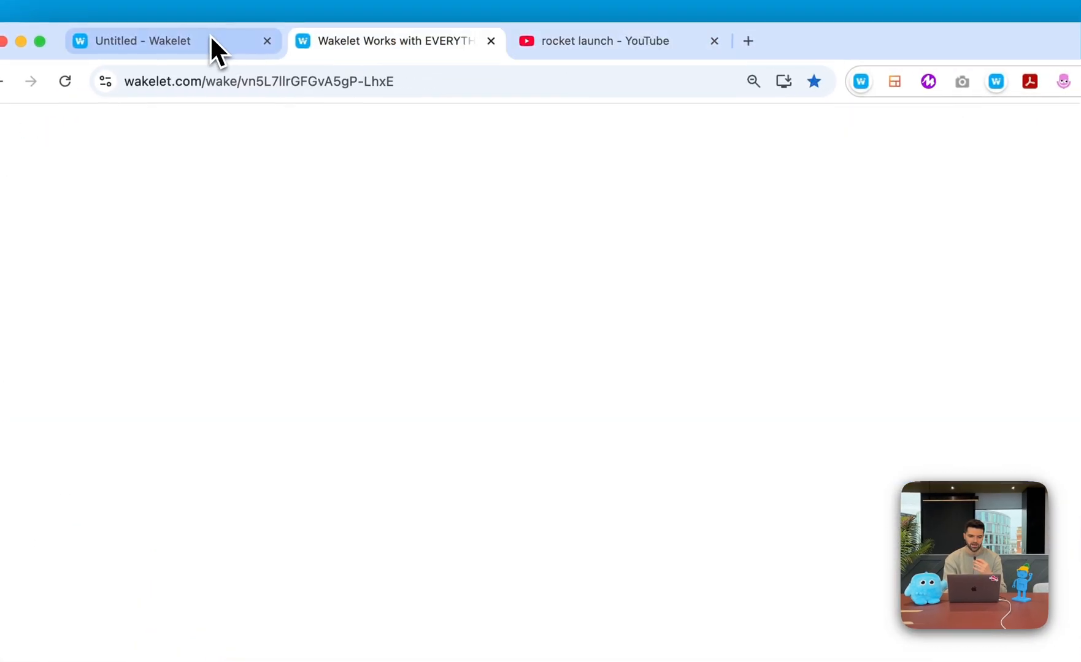
pyautogui.click(125, 22)
pyautogui.click(624, 408)
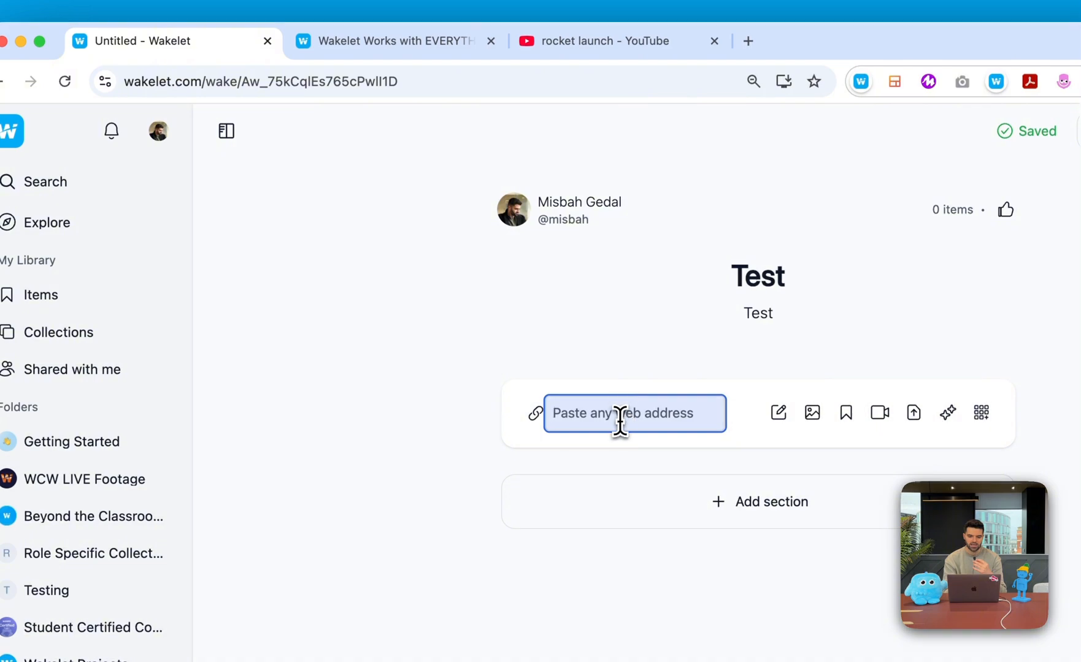
pyautogui.rightClick(620, 422)
pyautogui.click(518, 503)
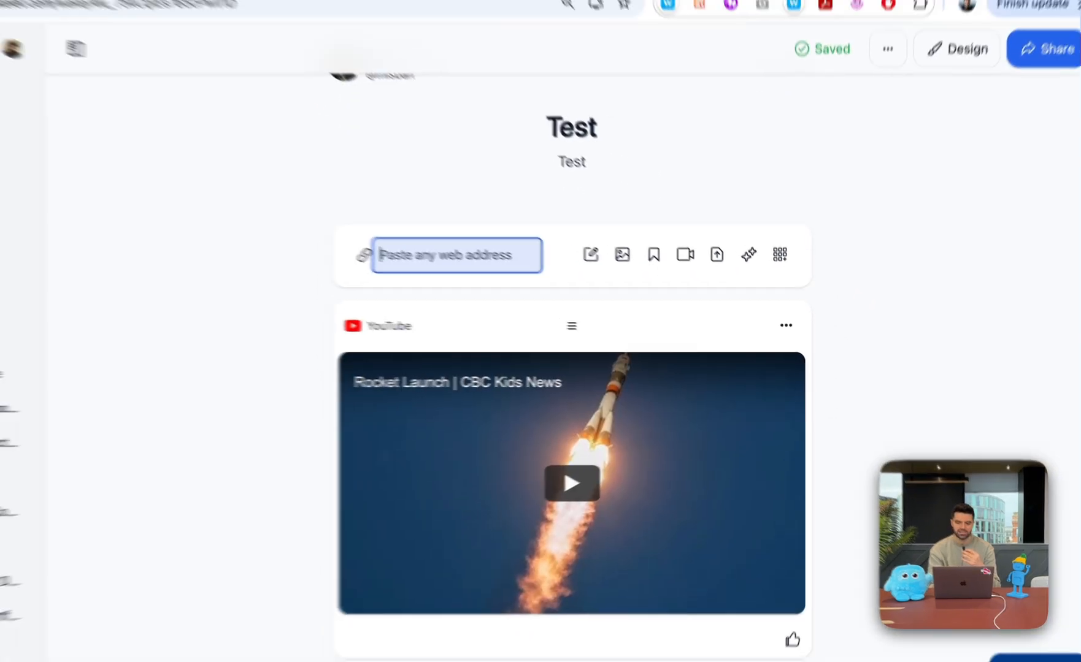
pyautogui.scroll(1, 823, 385)
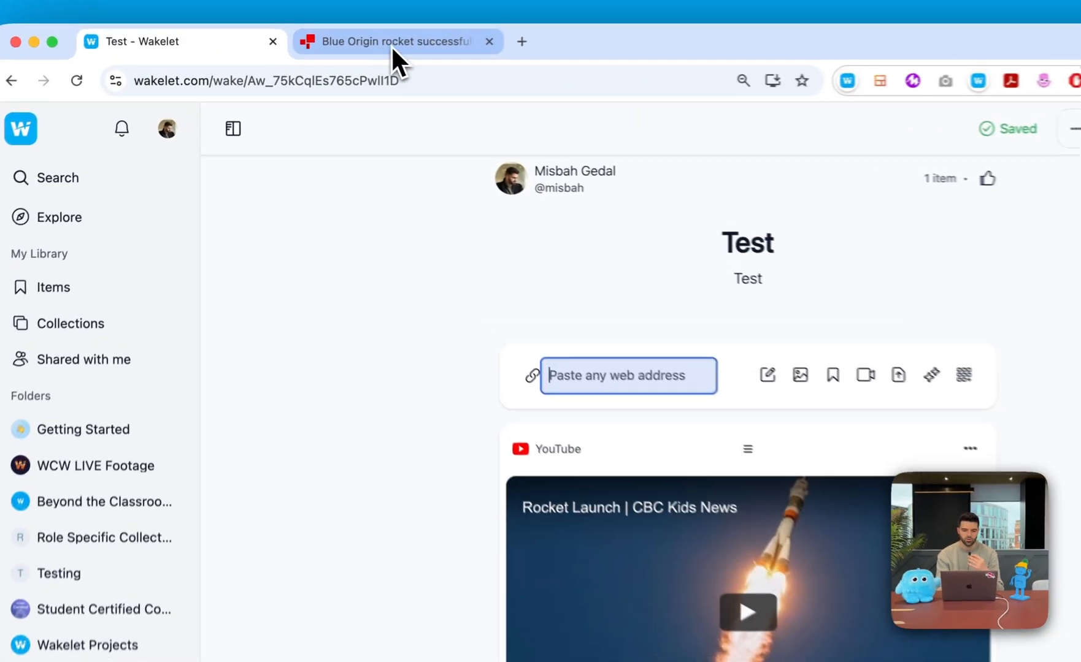
# Copy the web address of the BBC Blue Origin rocket page and add it as an item in the Test collection.
pyautogui.click(396, 56)
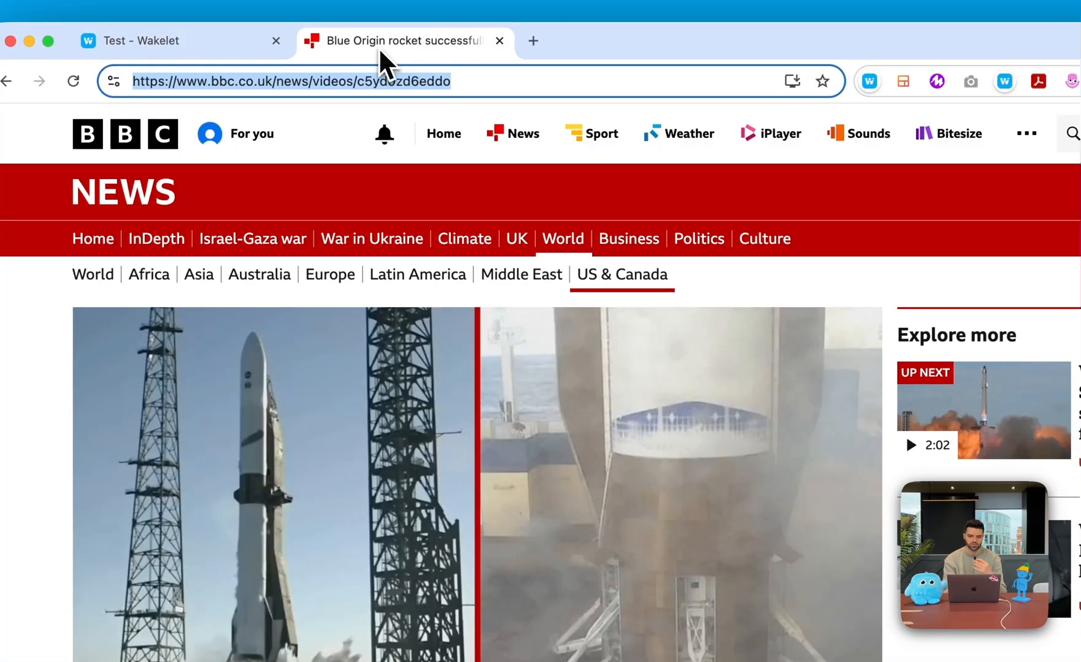
pyautogui.rightClick(376, 74)
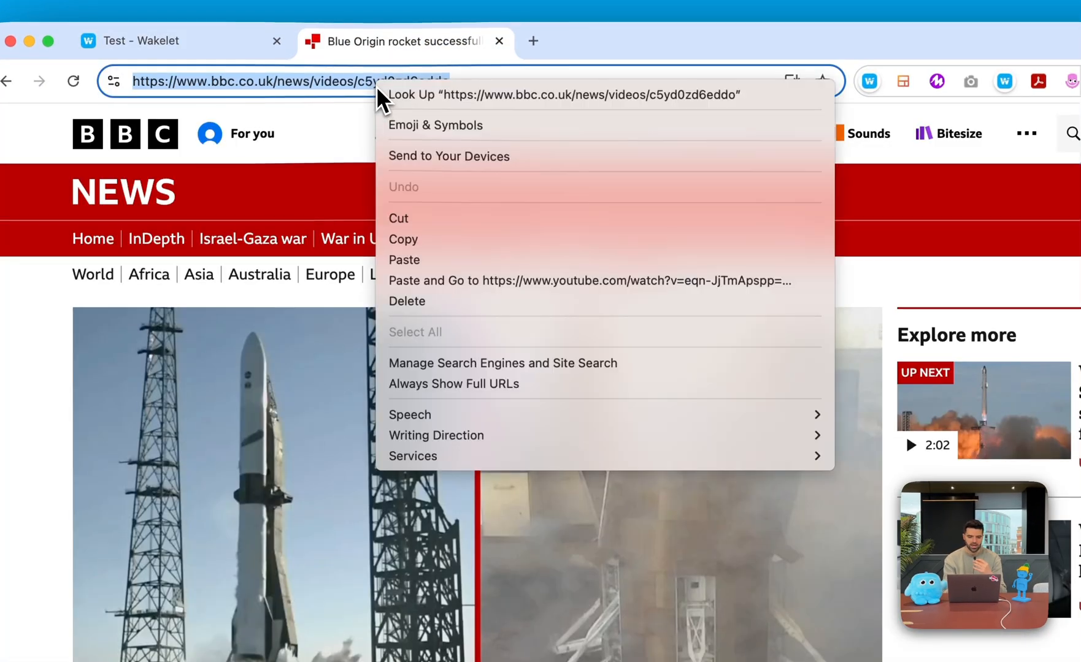
pyautogui.click(429, 239)
pyautogui.click(213, 46)
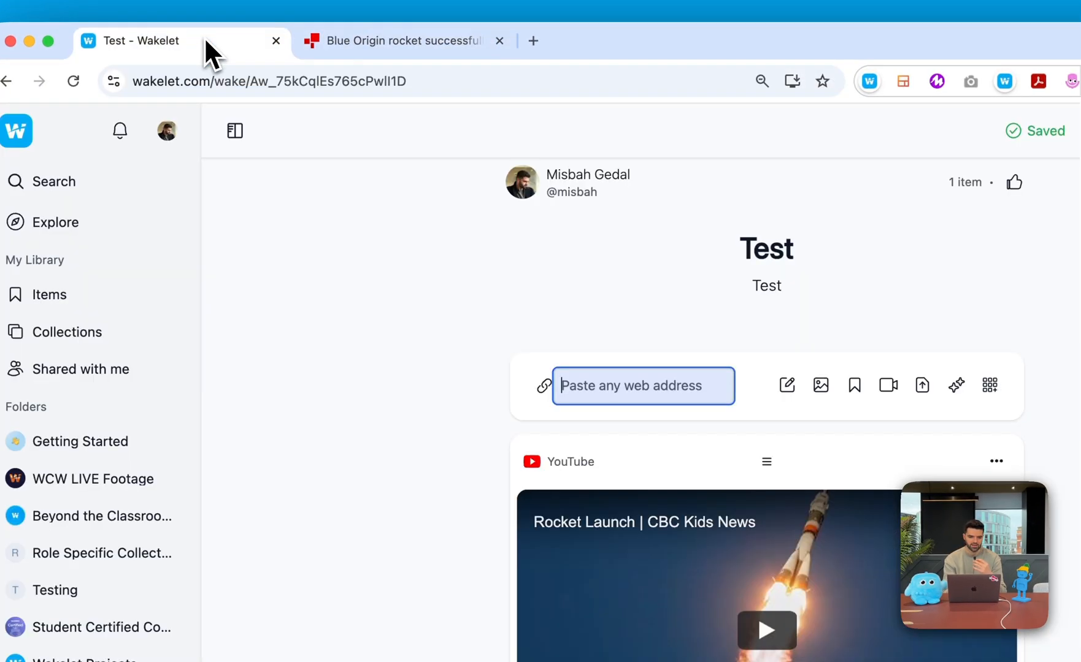
pyautogui.rightClick(605, 389)
pyautogui.click(633, 551)
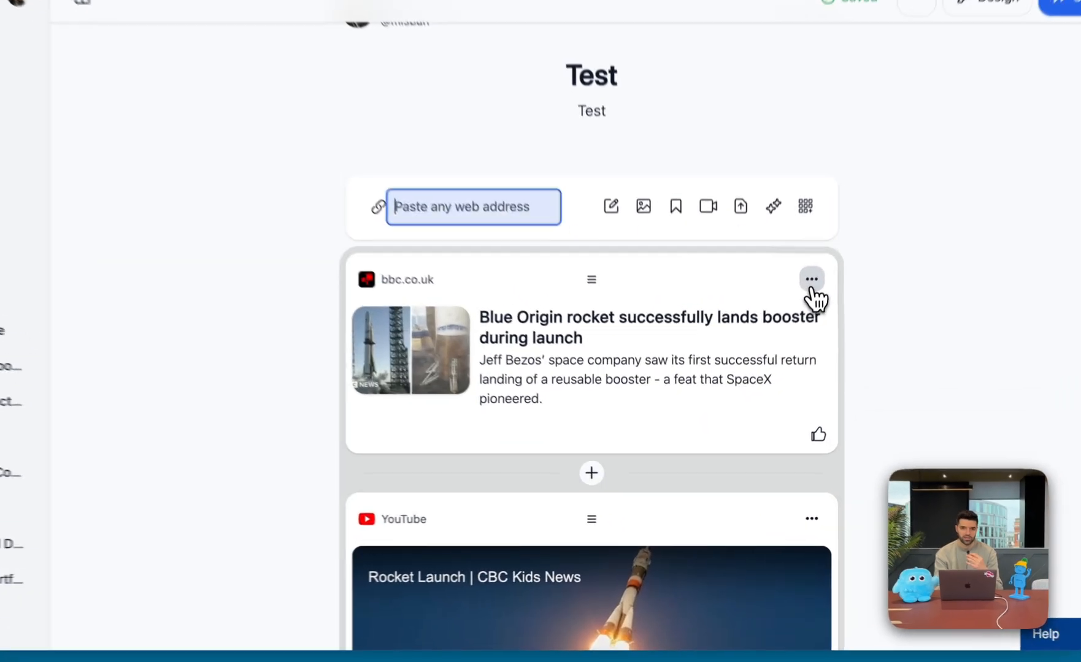
# Change the BBC card's title to "Context" and close the card editor.
pyautogui.click(794, 338)
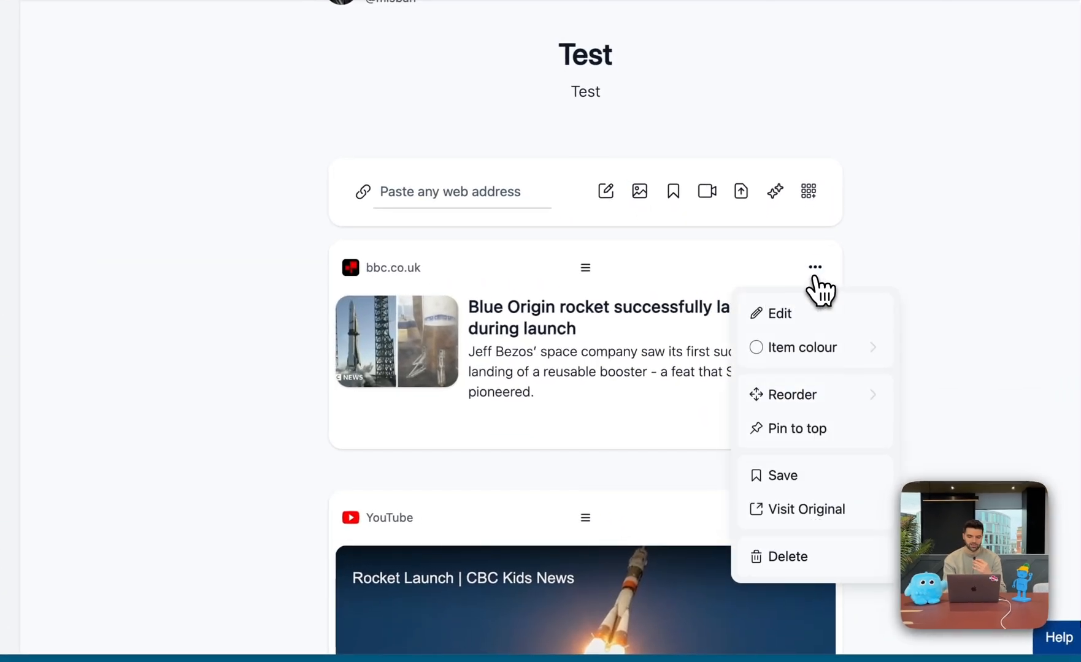
pyautogui.click(796, 316)
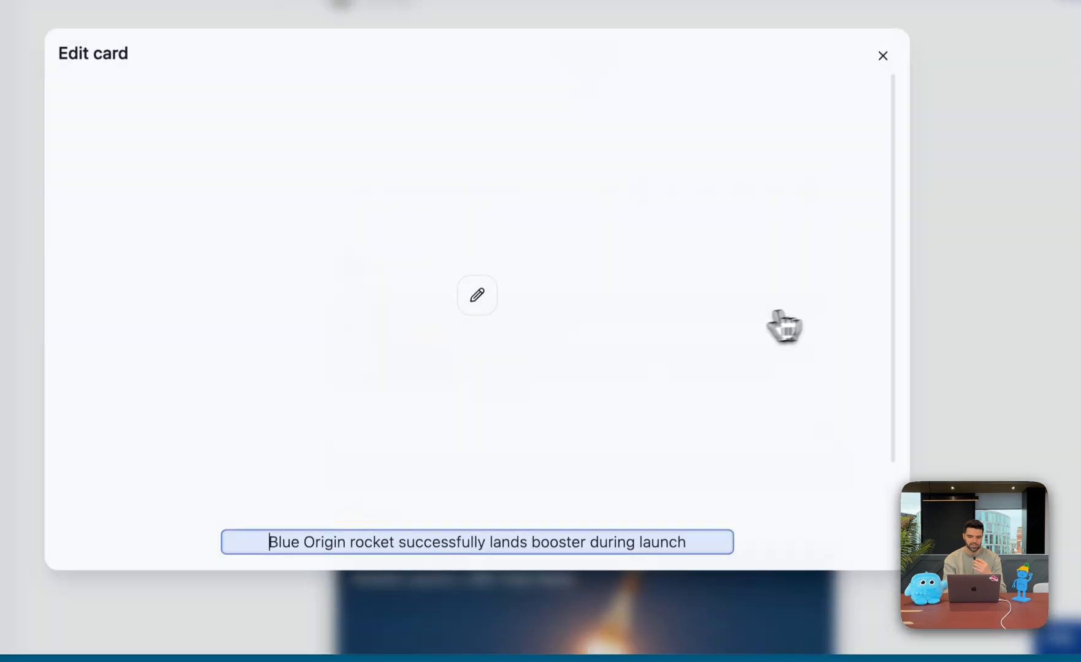
pyautogui.tripleClick(399, 542)
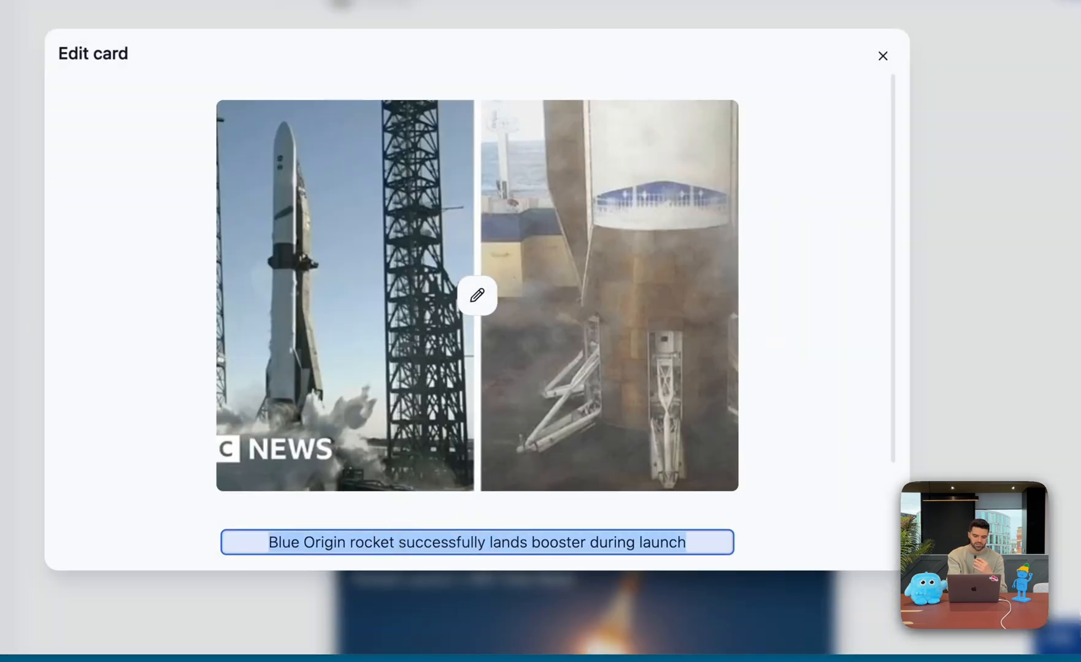
pyautogui.write('Context')
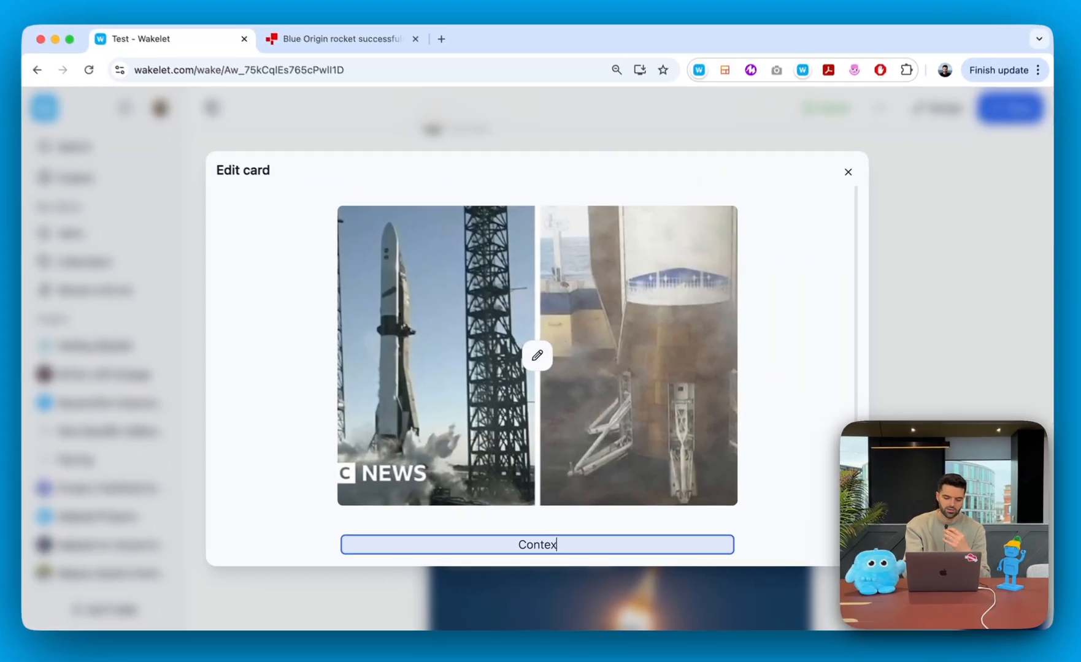
pyautogui.scroll(-2, 805, 449)
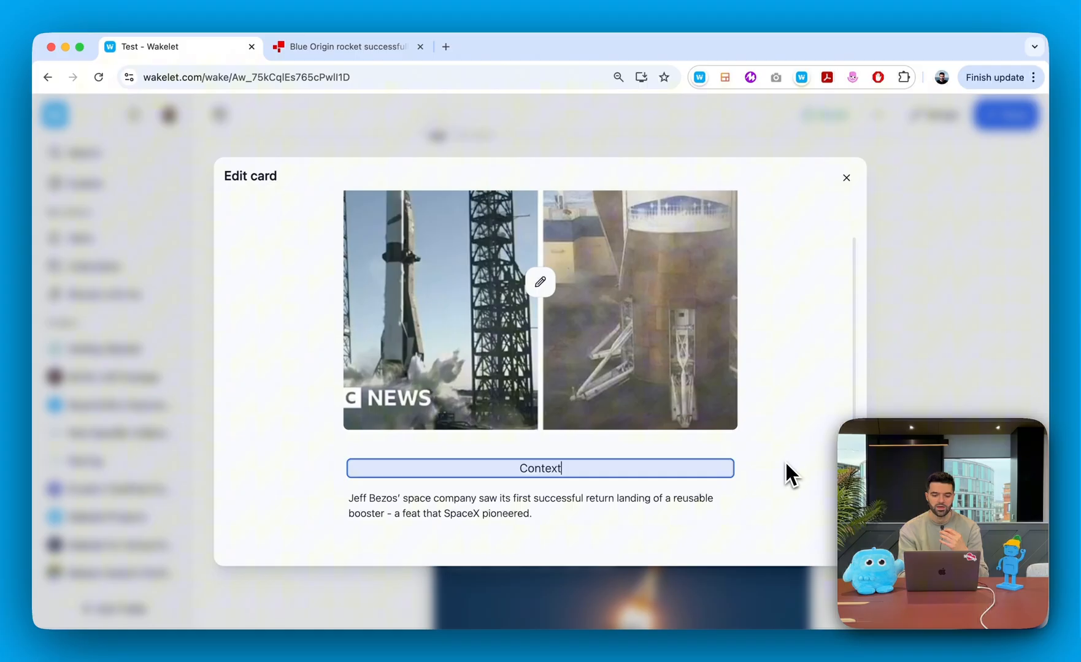
pyautogui.scroll(-1, 785, 462)
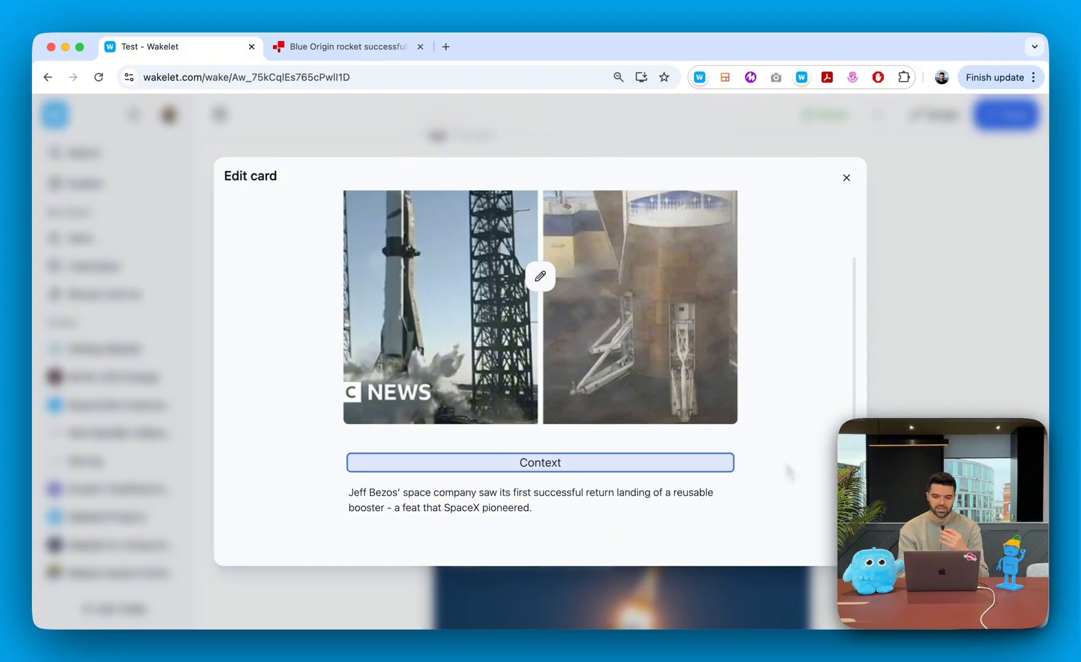
pyautogui.click(883, 226)
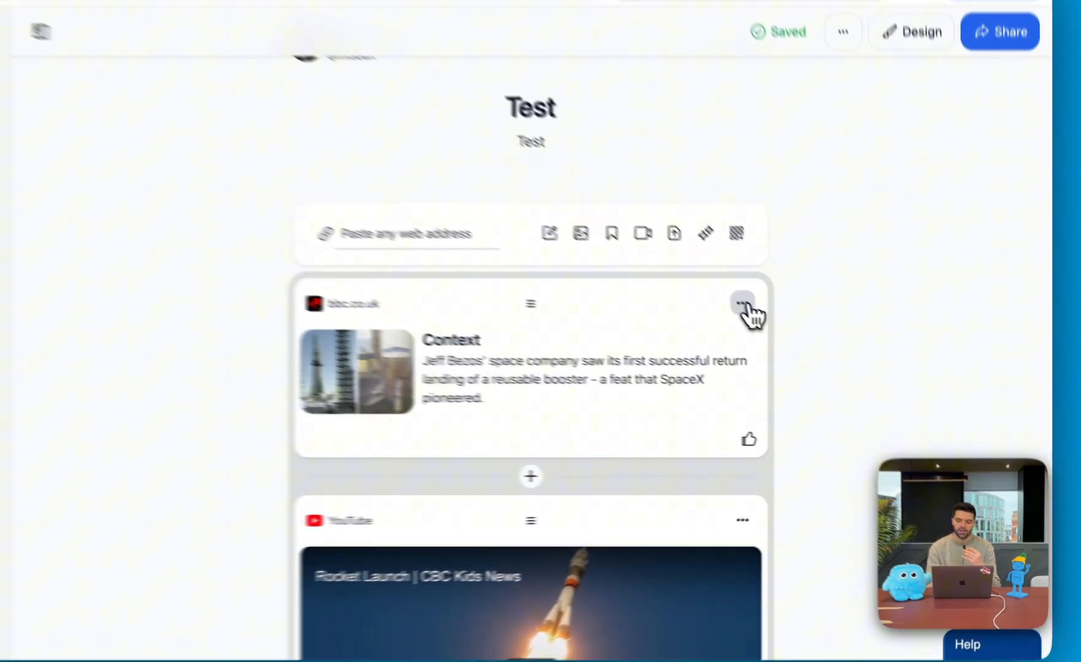
# Set the item colour of the BBC card to Red.
pyautogui.click(795, 337)
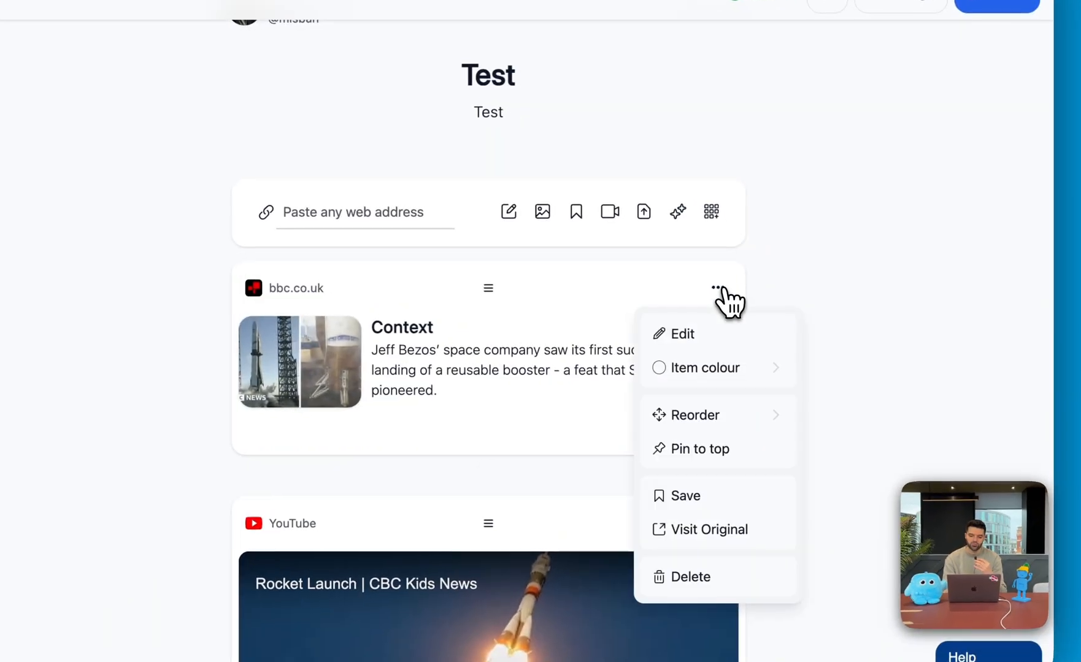
pyautogui.click(716, 385)
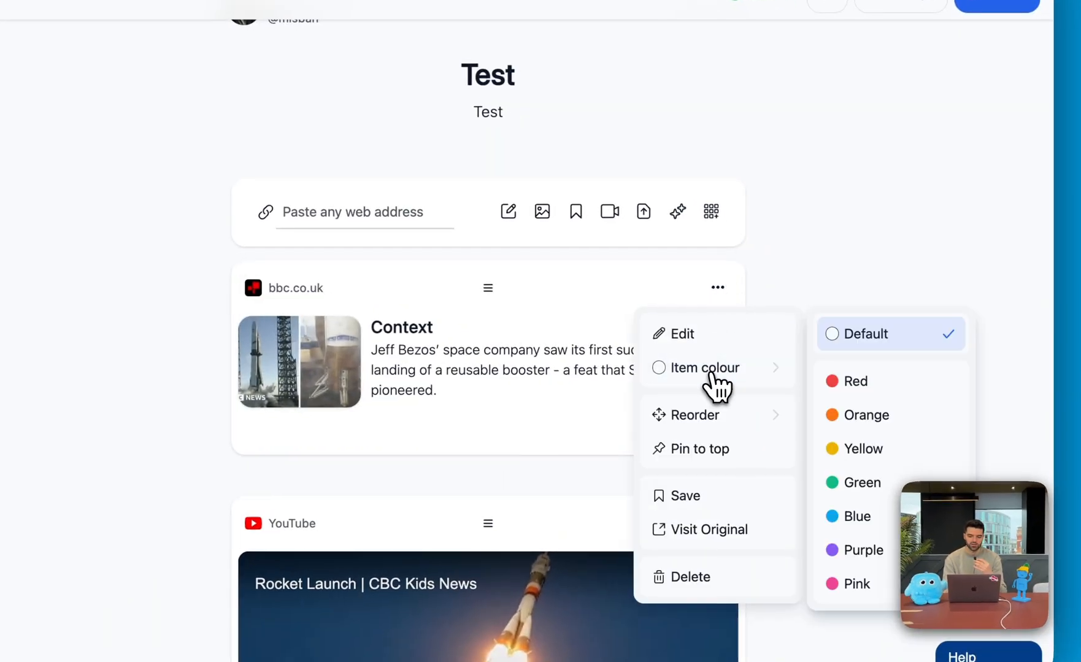
pyautogui.click(849, 391)
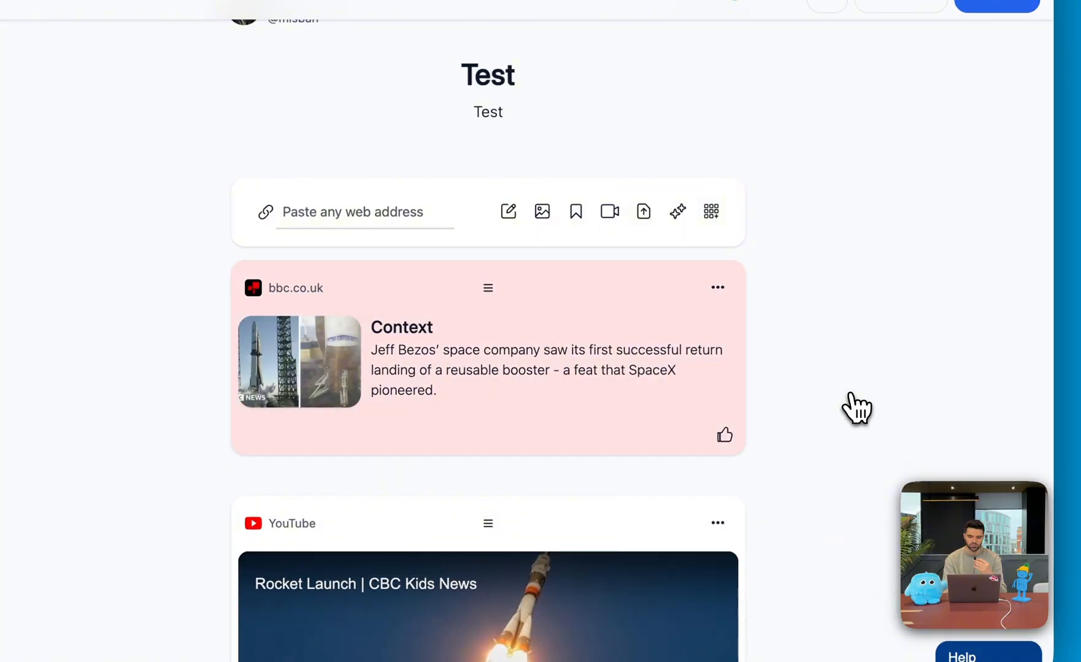
# Pin the BBC card to the top of the collection and unpin it again.
pyautogui.click(719, 289)
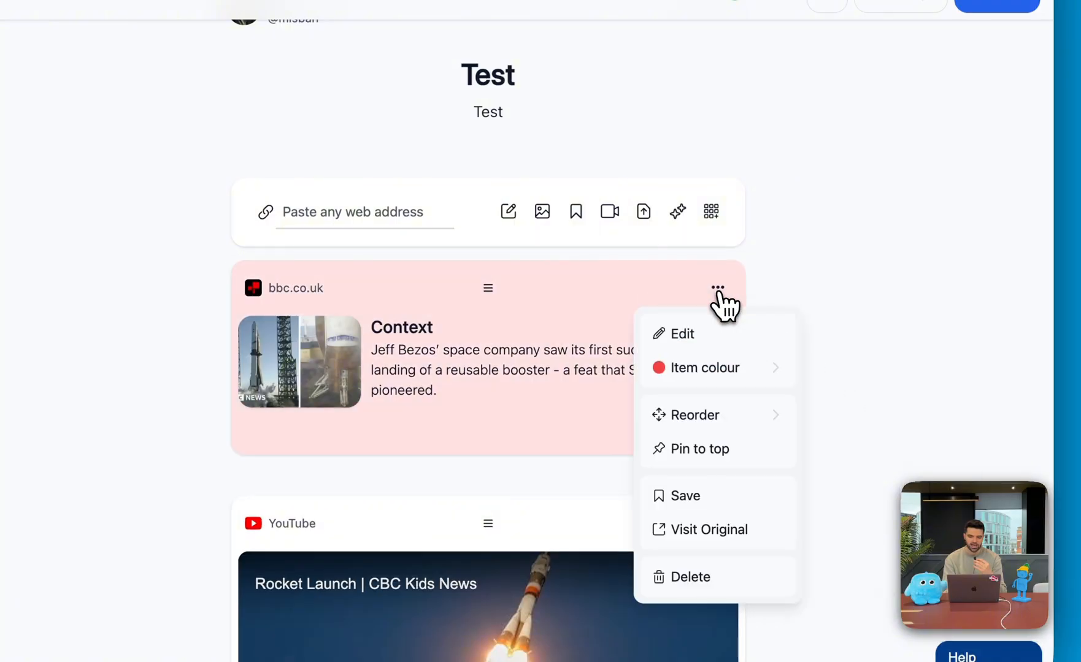
pyautogui.click(707, 446)
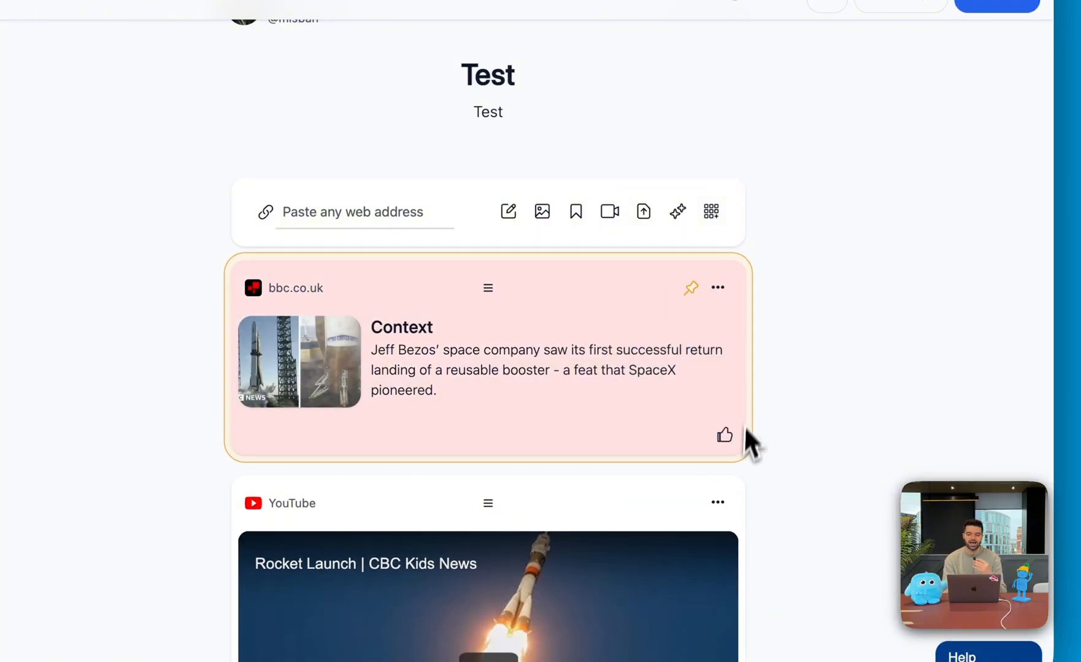
pyautogui.click(719, 289)
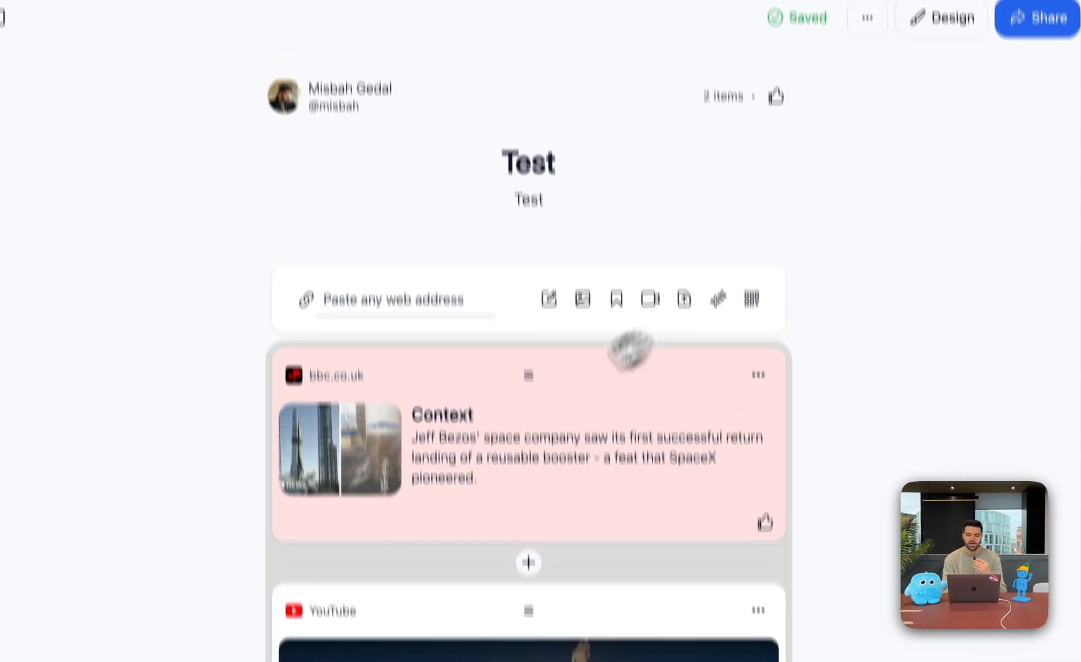
# Move the BBC card below the YouTube video in the Test collection.
pyautogui.moveTo(621, 337); pyautogui.dragTo(622, 342)
pyautogui.moveTo(532, 443); pyautogui.dragTo(574, 544)
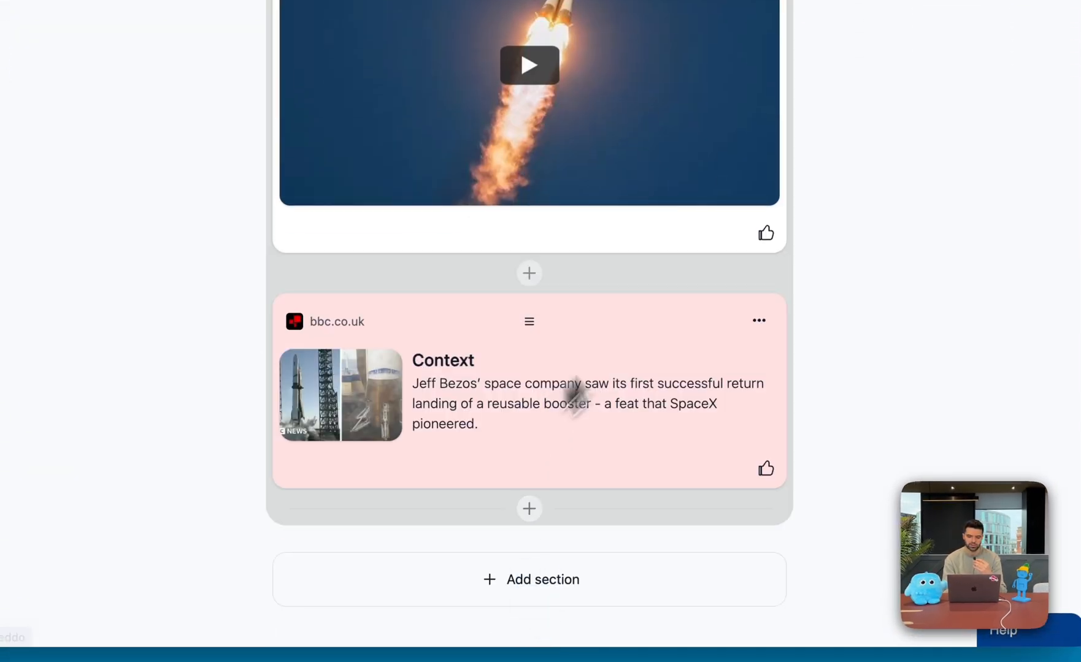
pyautogui.scroll(5, 807, 246)
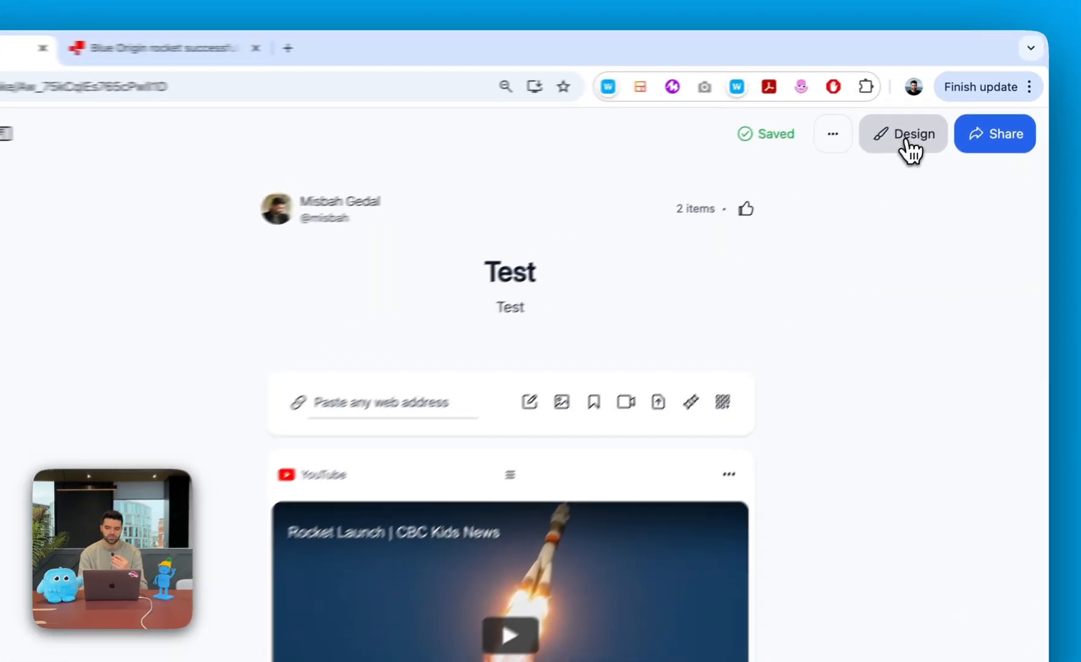
# Open the Test collection's design settings and look through the cover image, background image and layout options.
pyautogui.click(933, 115)
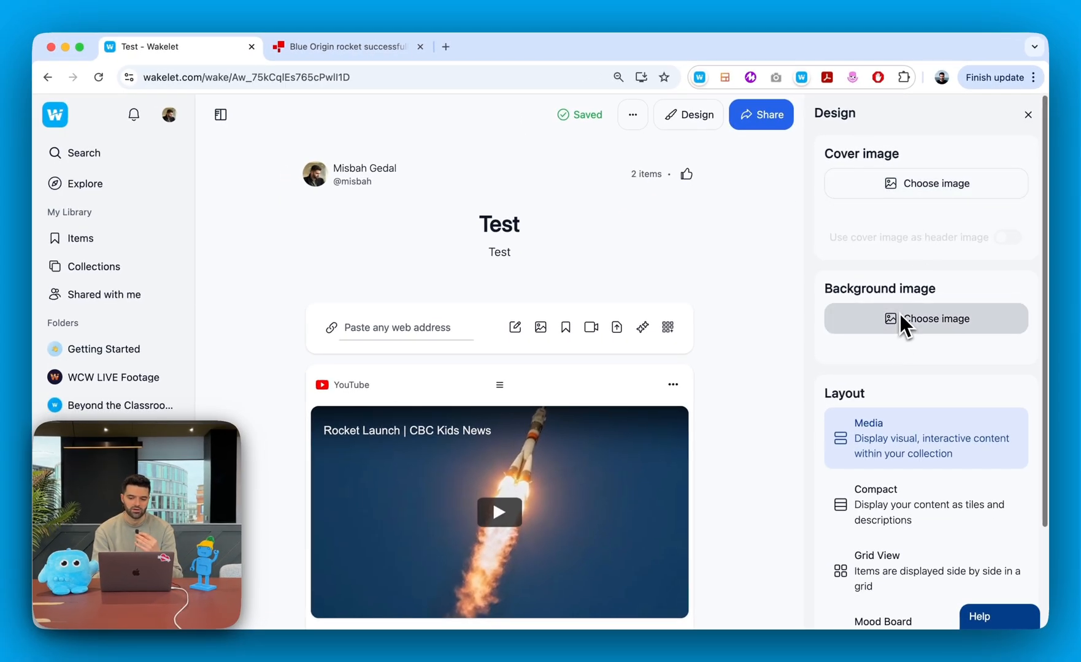
pyautogui.scroll(-3, 900, 319)
pyautogui.scroll(3, 938, 187)
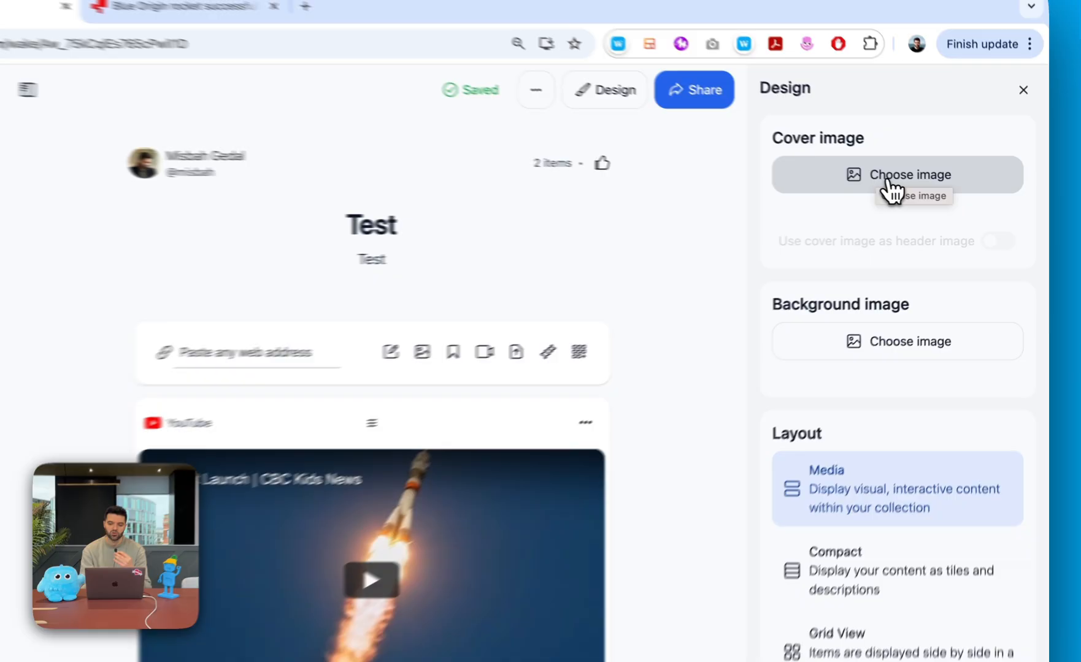
# Start designing the cover image with Canva and apply the "Exploring the Elements" template.
pyautogui.click(923, 195)
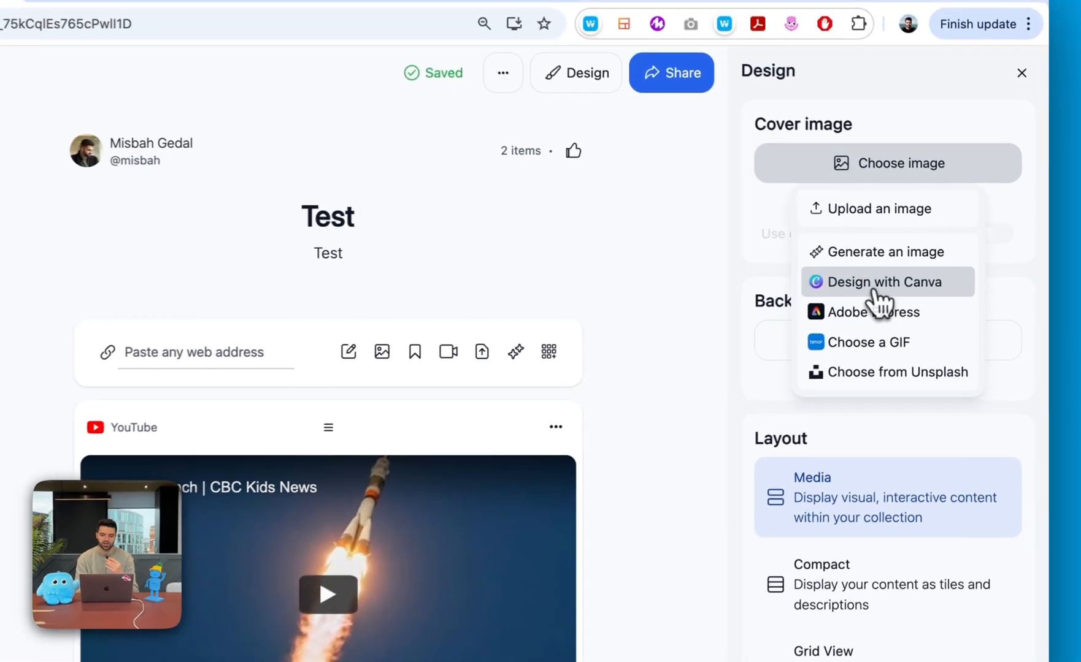
pyautogui.click(914, 275)
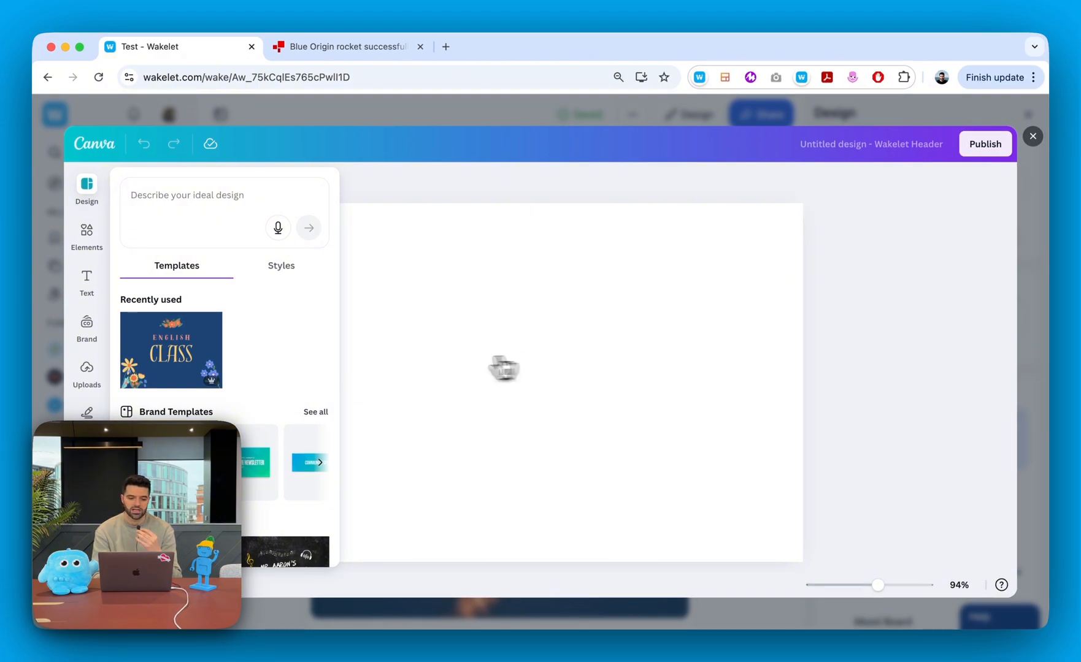
pyautogui.scroll(-3, 289, 394)
pyautogui.scroll(-2, 240, 451)
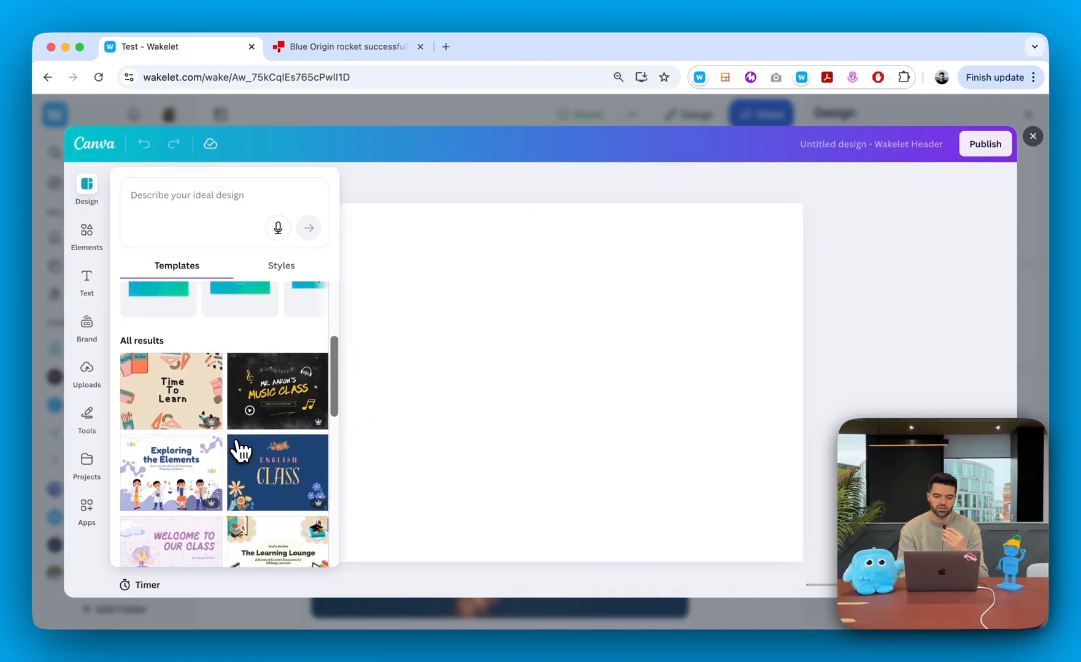
pyautogui.scroll(-3, 240, 451)
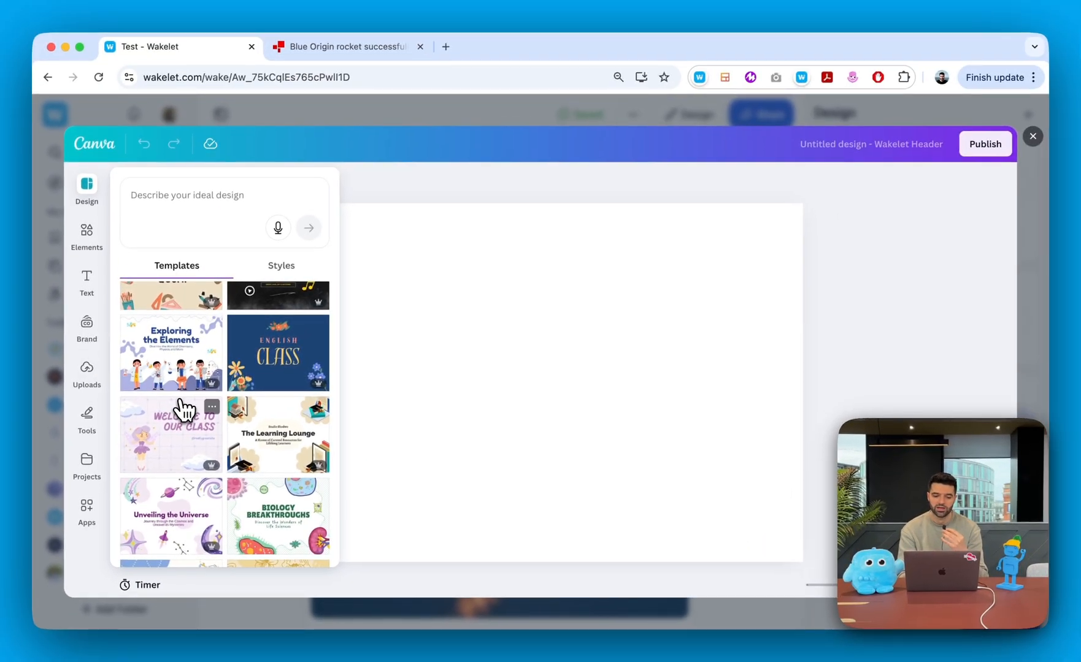
pyautogui.scroll(2, 184, 408)
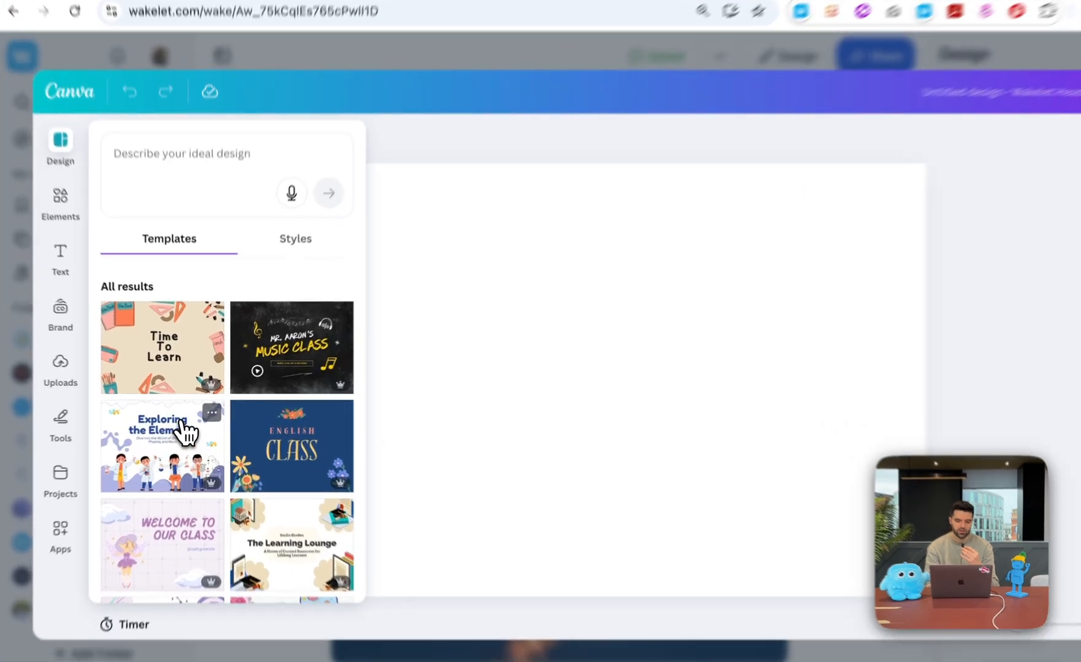
pyautogui.click(183, 430)
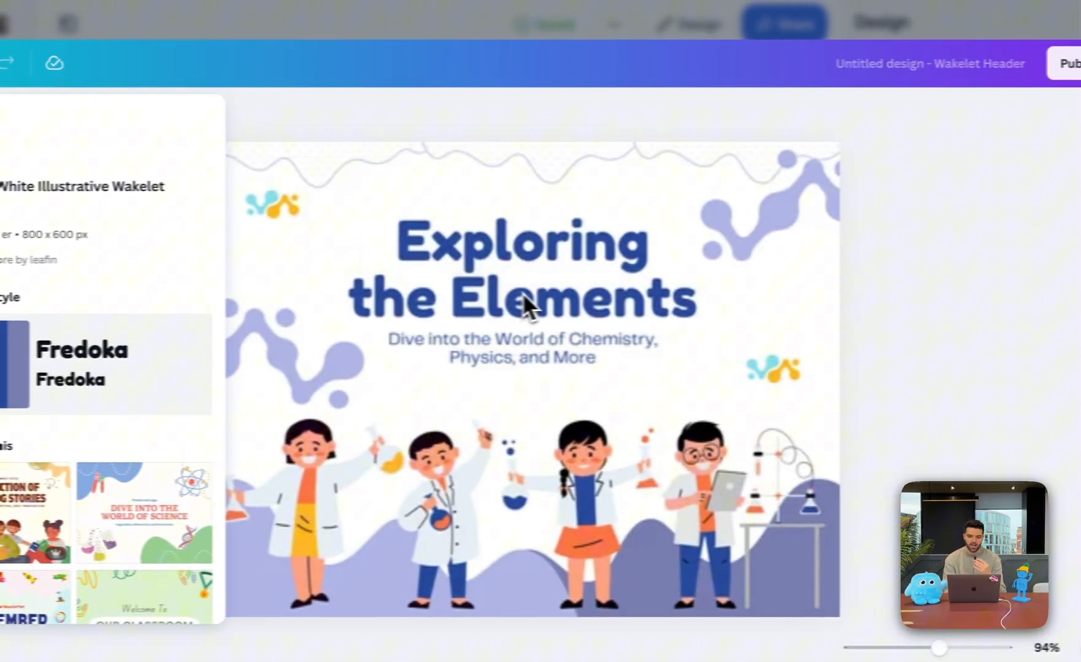
# Replace the cover design's "Exploring the Elements" title with "Rockets" and publish the design to the collection.
pyautogui.click(522, 297)
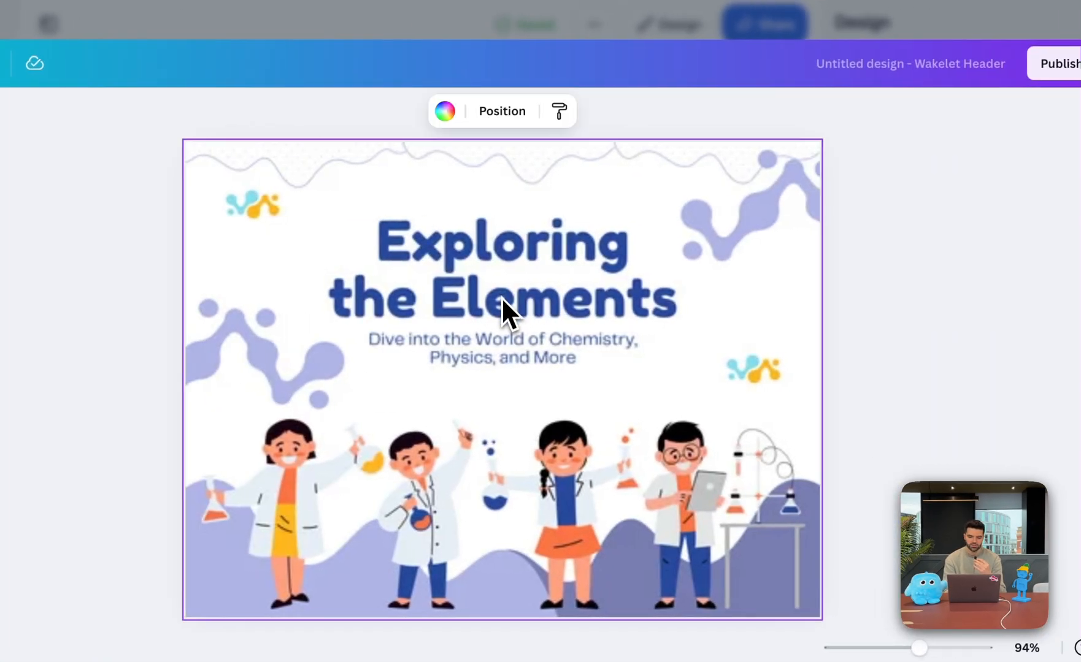
pyautogui.tripleClick(521, 300)
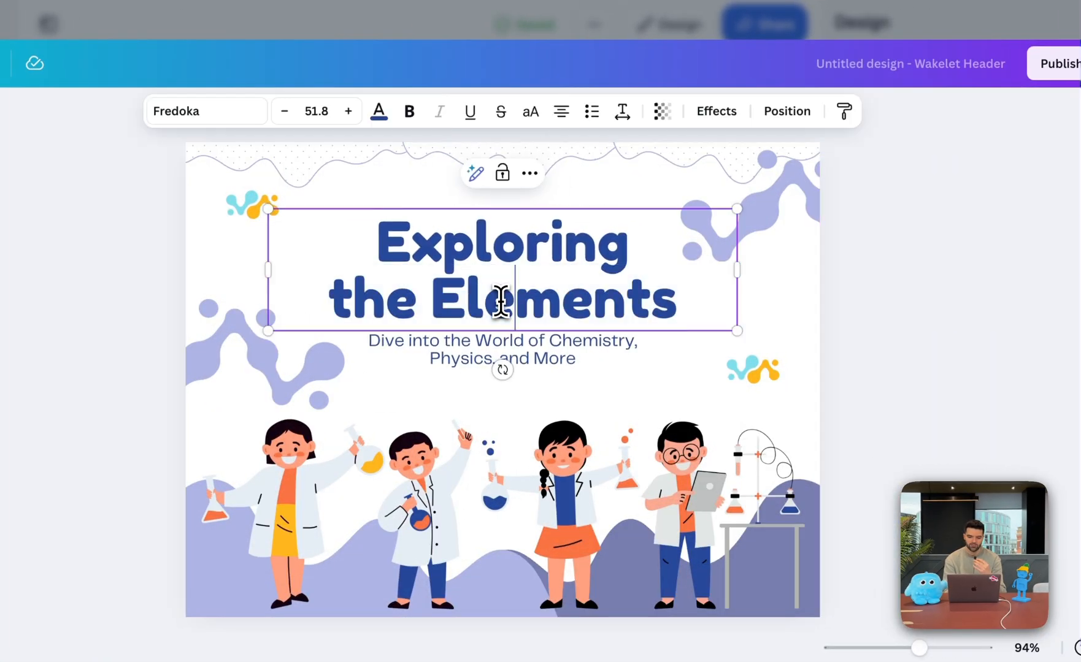
pyautogui.tripleClick(501, 301)
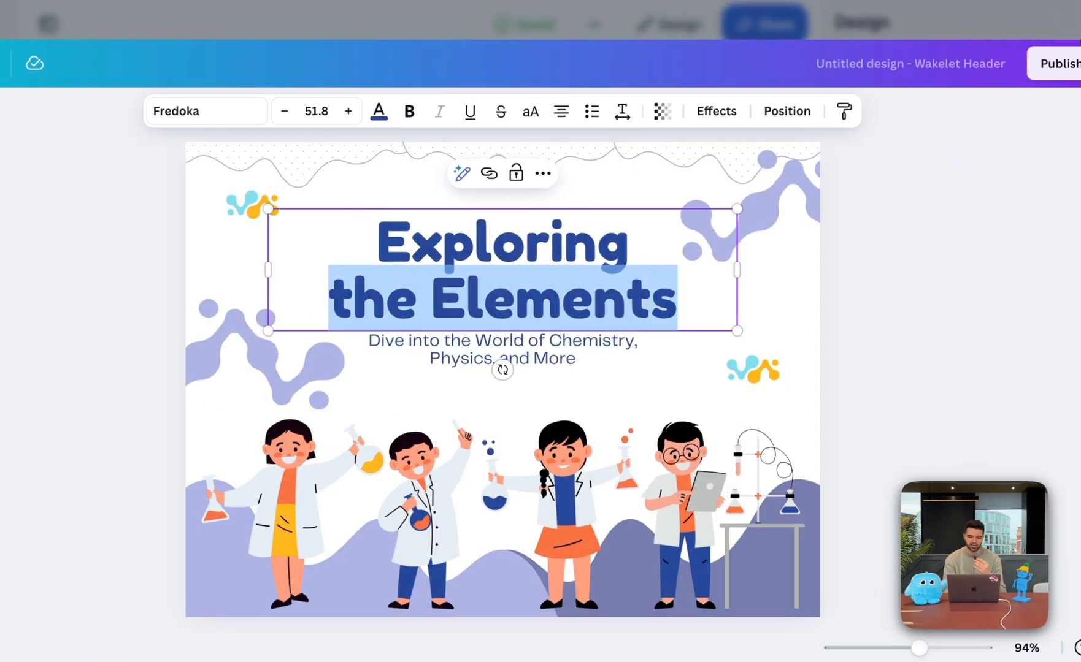
pyautogui.moveTo(371, 247); pyautogui.dragTo(702, 319)
pyautogui.write('Rockets')
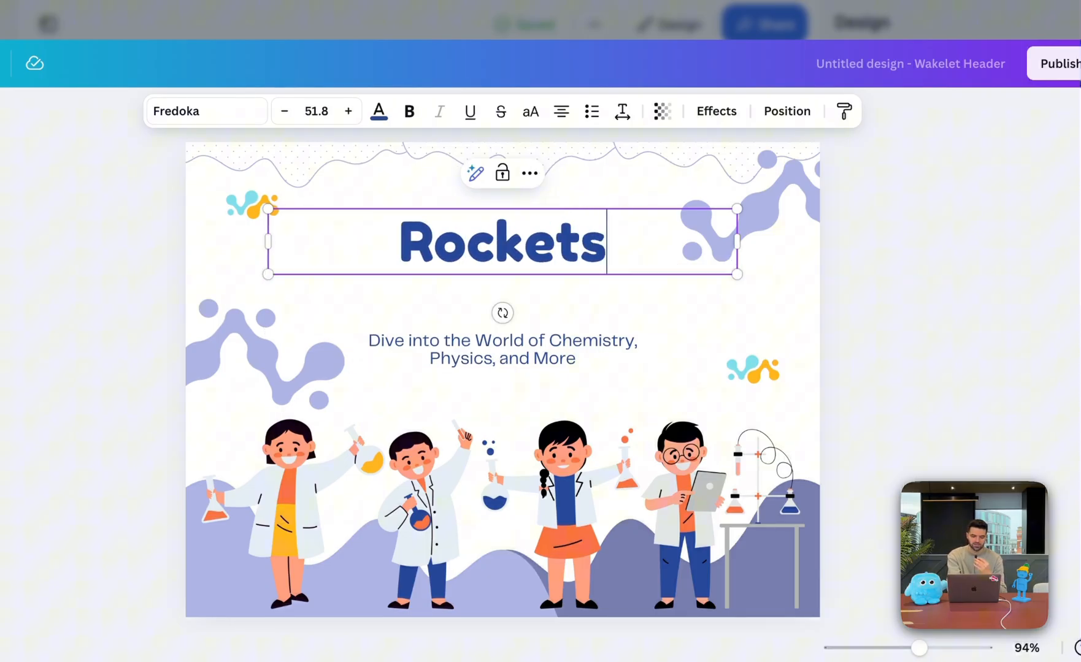
pyautogui.click(535, 332)
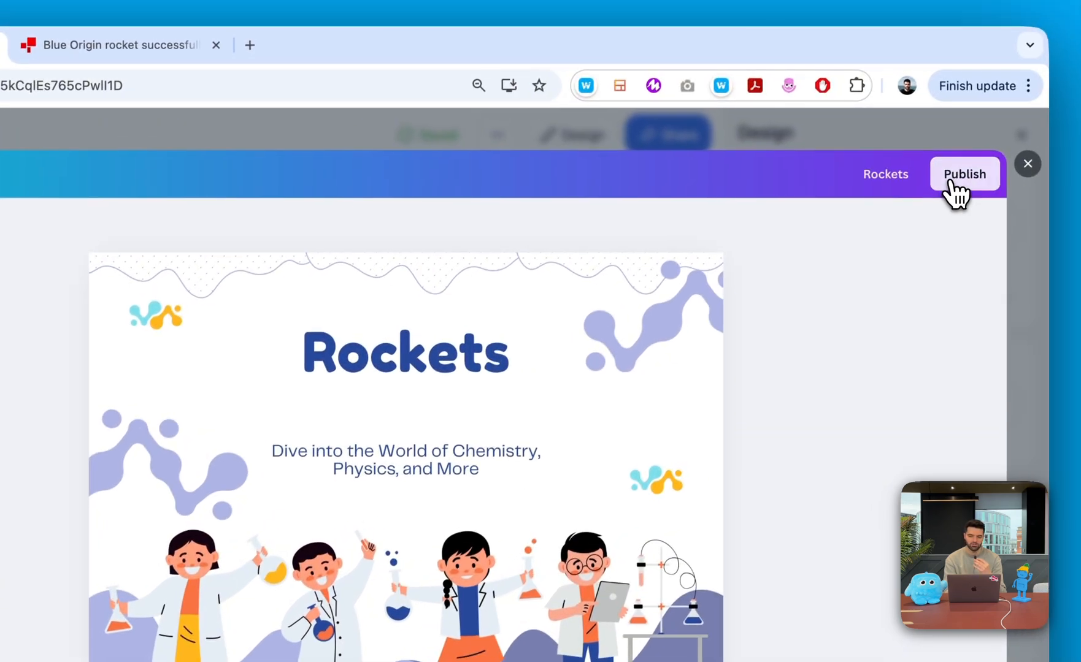
pyautogui.click(1050, 66)
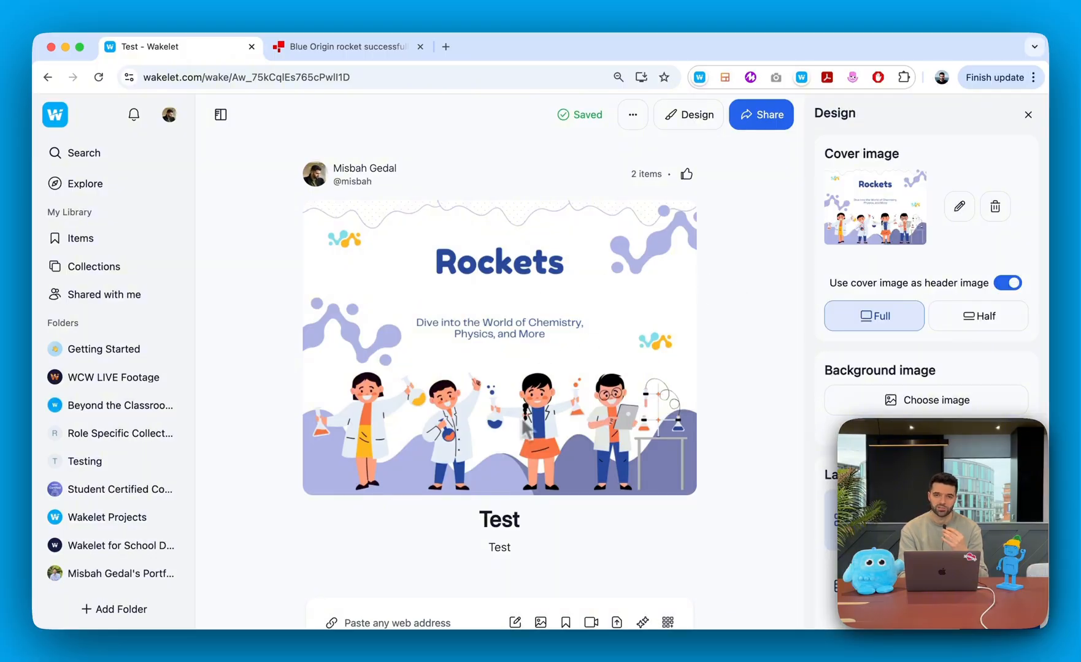
# Set the collection's background image to the Unsplash photo of a dark mountain against an orange sky.
pyautogui.scroll(-3, 523, 463)
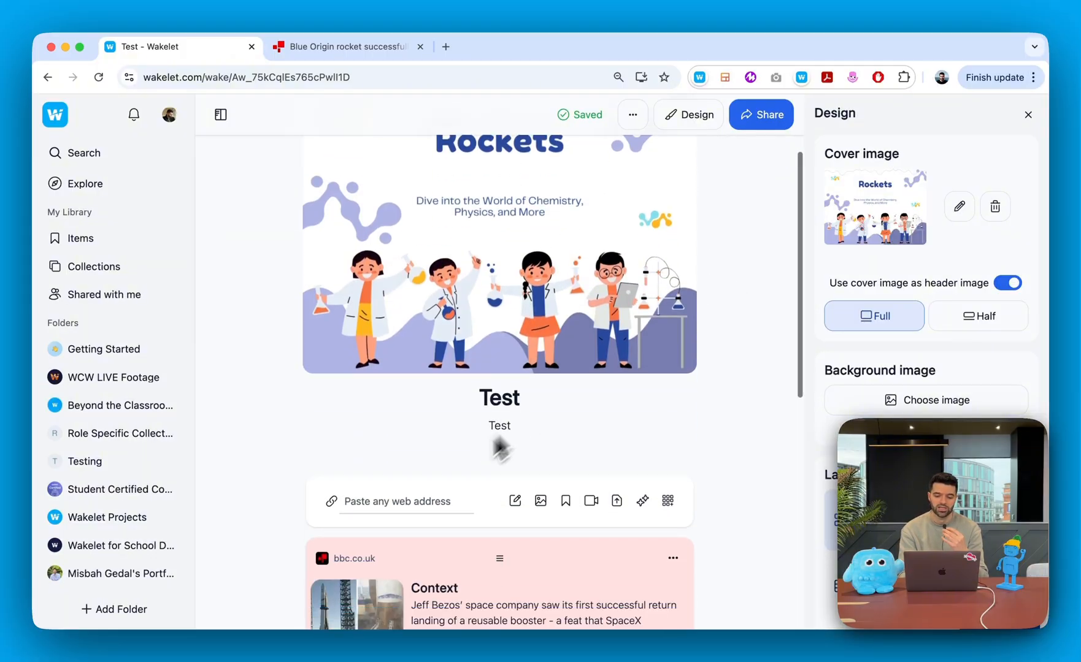
pyautogui.scroll(1, 527, 457)
pyautogui.scroll(-2, 527, 457)
pyautogui.scroll(5, 585, 452)
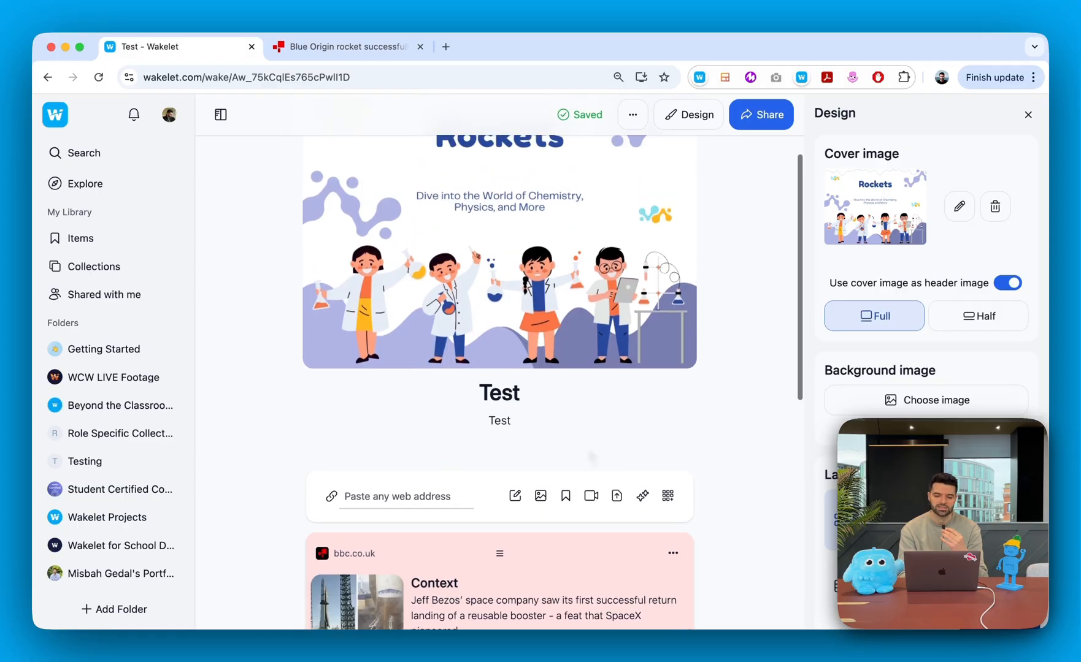
pyautogui.scroll(1, 674, 400)
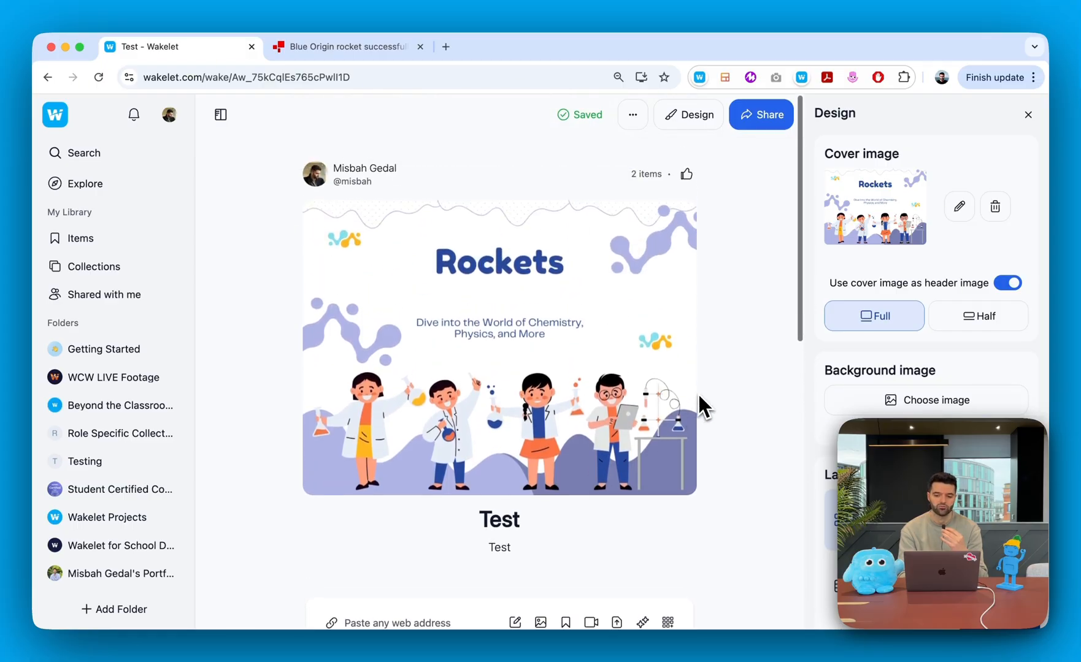
pyautogui.scroll(-3, 883, 300)
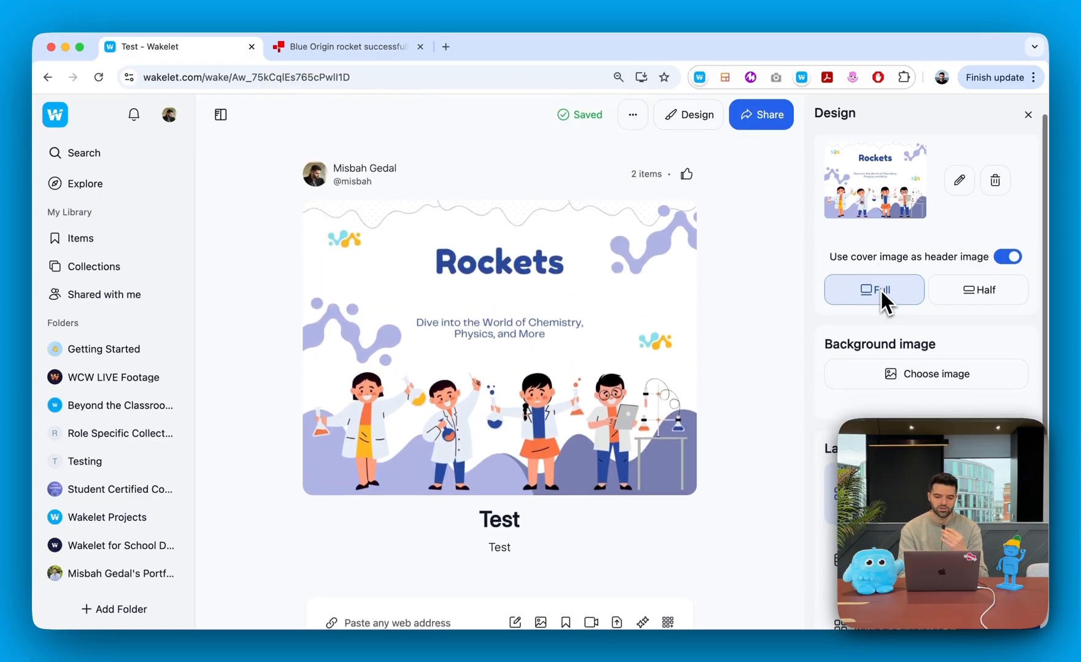
pyautogui.click(887, 319)
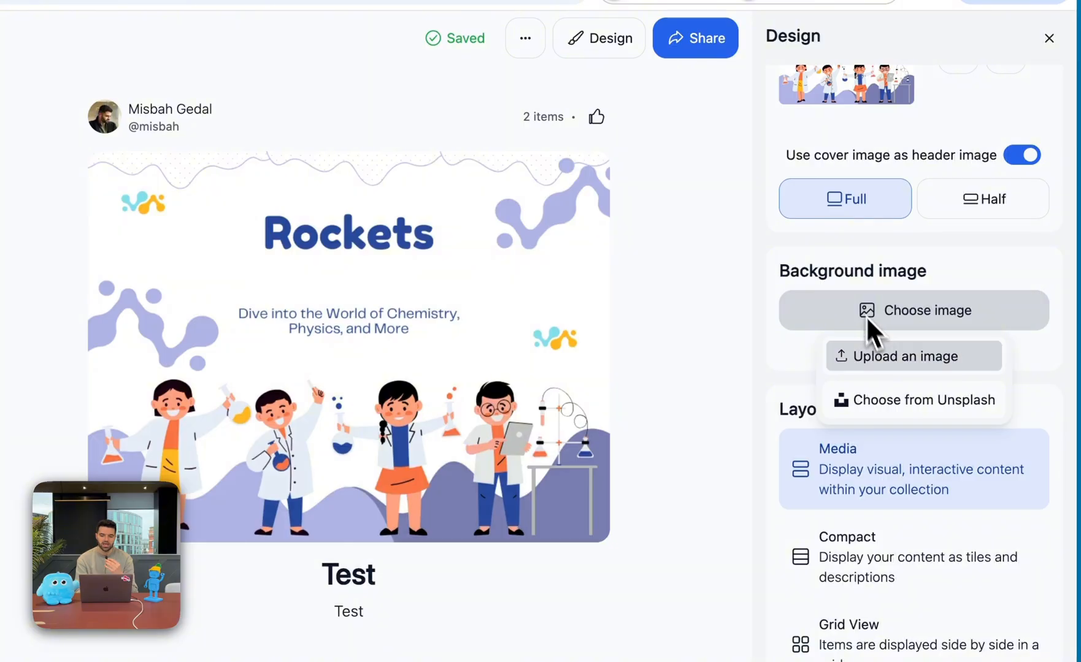
pyautogui.click(893, 402)
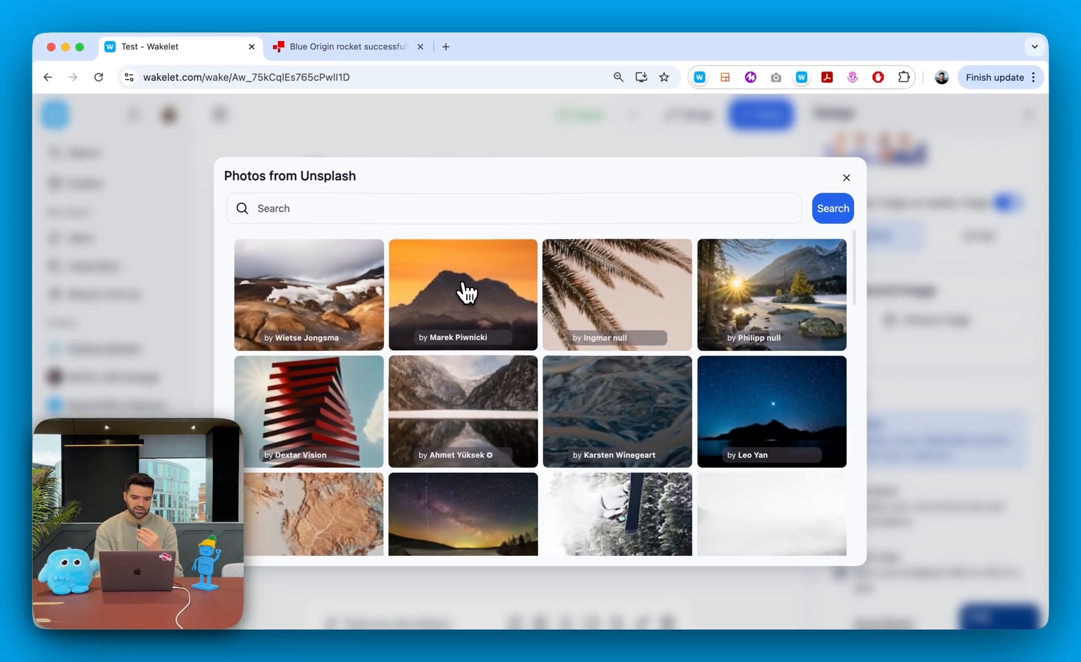
pyautogui.click(464, 292)
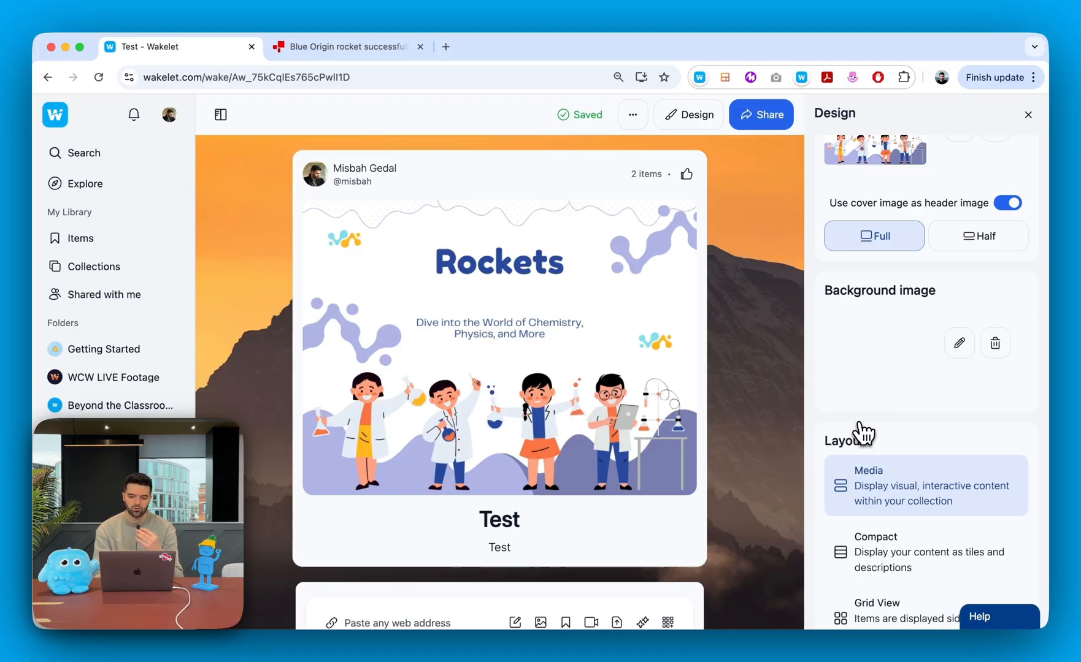
# Examine the layout options and how the Test collection's items look in the Media layout over the background image.
pyautogui.scroll(-3, 861, 434)
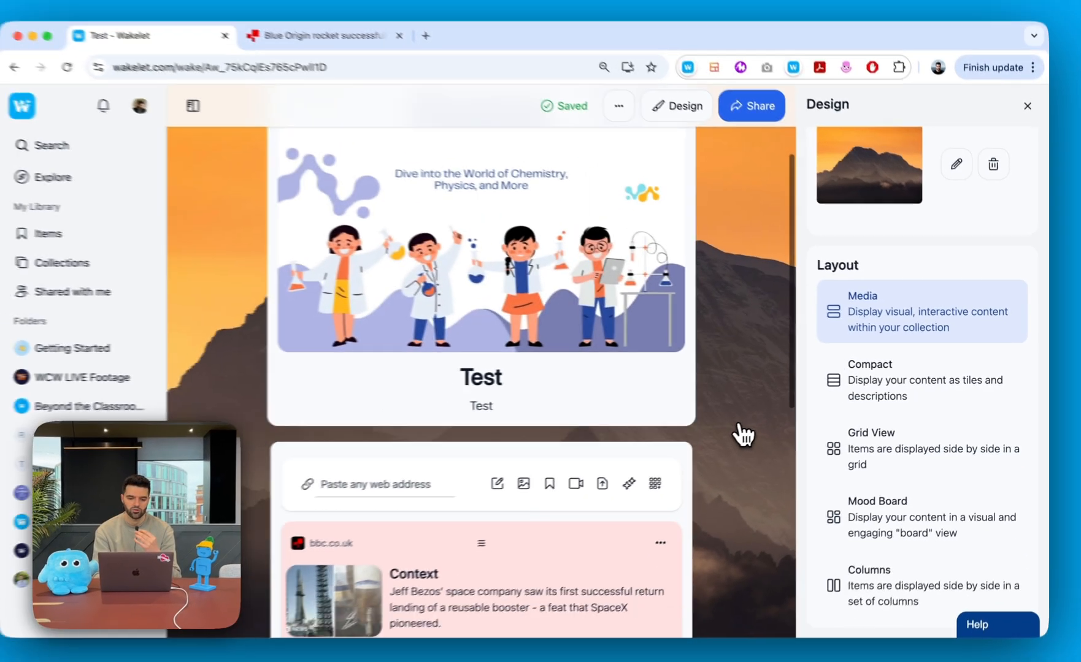
pyautogui.scroll(-5, 744, 435)
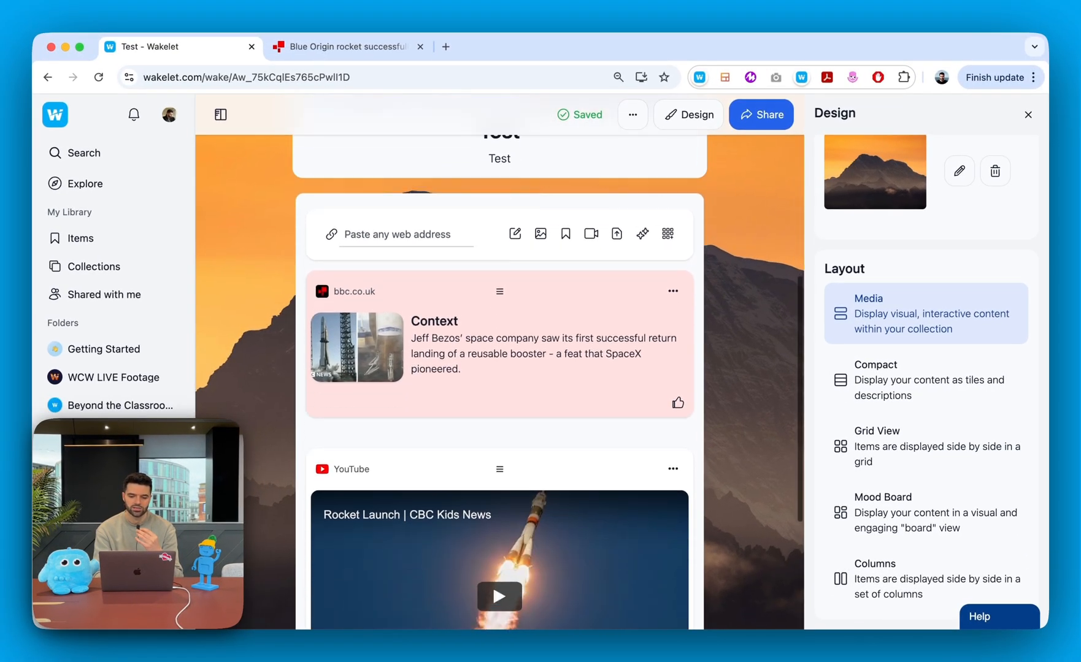
pyautogui.scroll(-2, 500, 382)
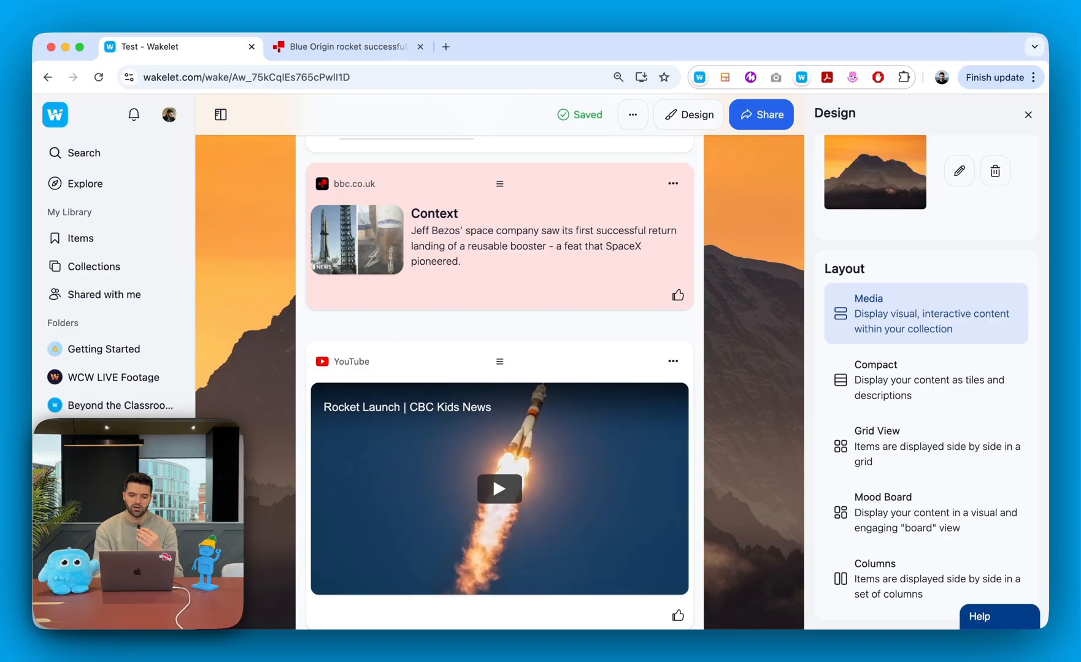
pyautogui.scroll(1, 748, 434)
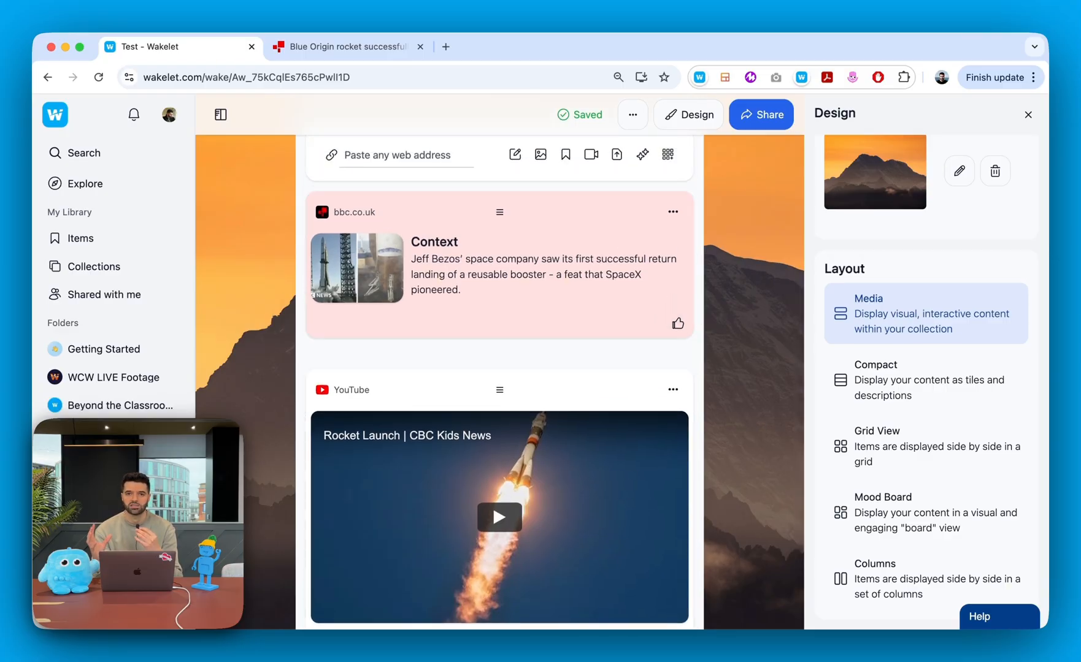
pyautogui.scroll(-1, 500, 382)
pyautogui.scroll(2, 500, 381)
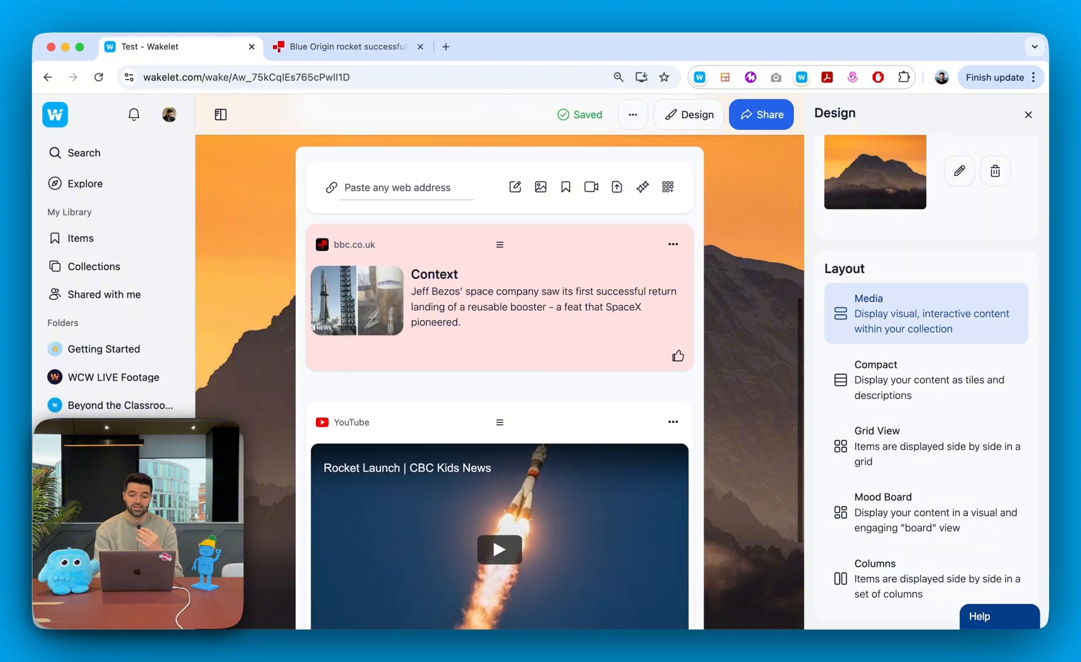
pyautogui.scroll(3, 500, 382)
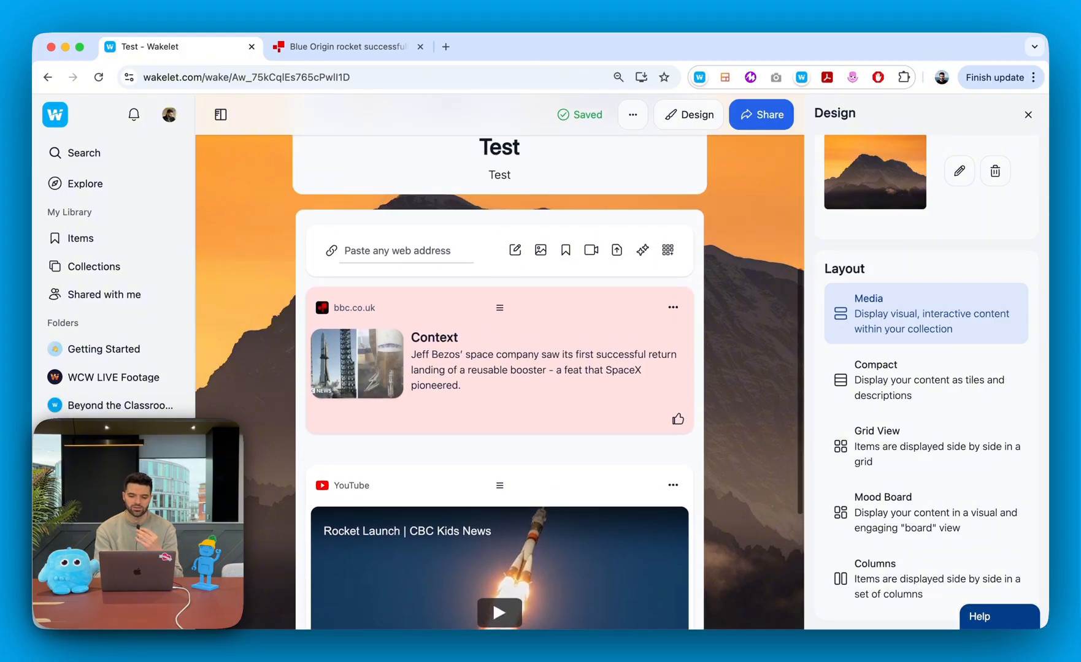
pyautogui.scroll(1, 500, 381)
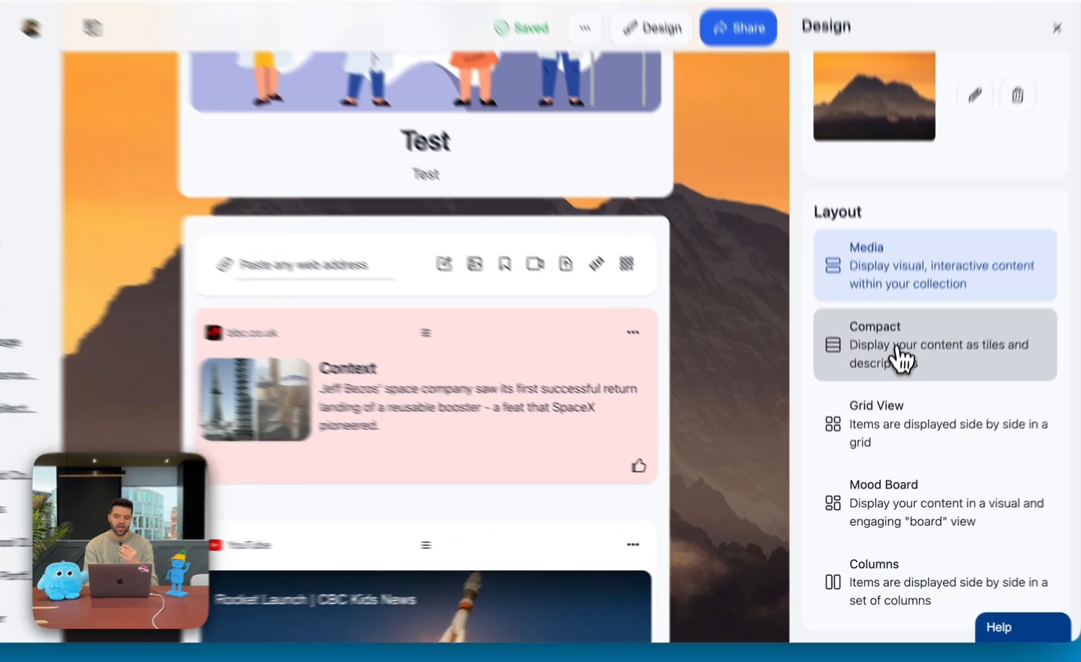
# Try the Compact layout and the Grid View layout on the collection's items.
pyautogui.click(899, 357)
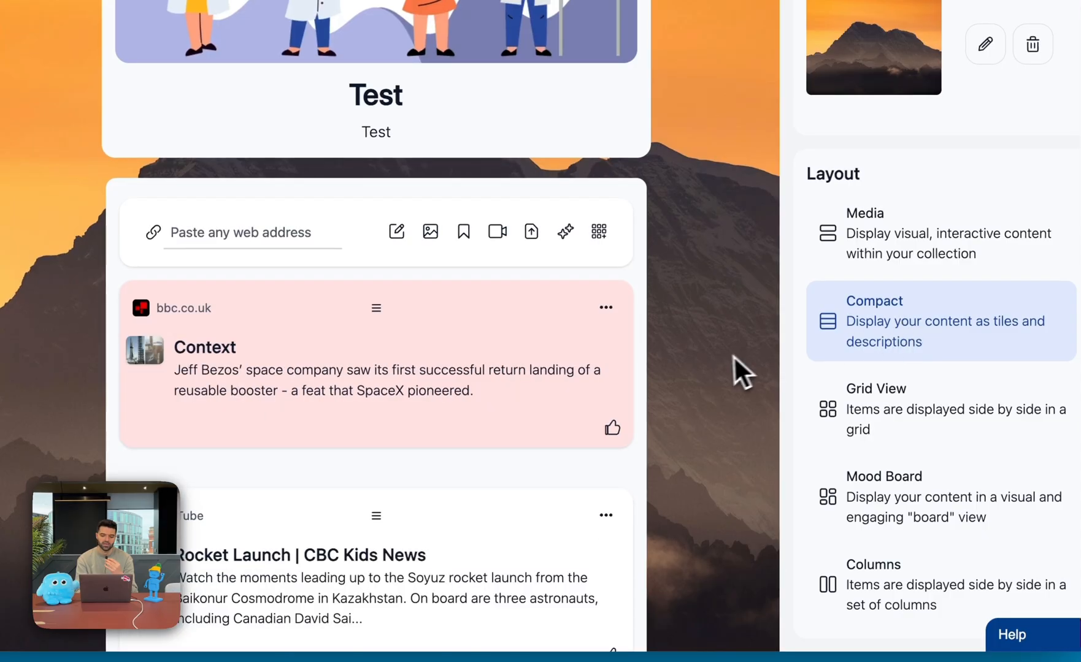
pyautogui.scroll(-3, 727, 375)
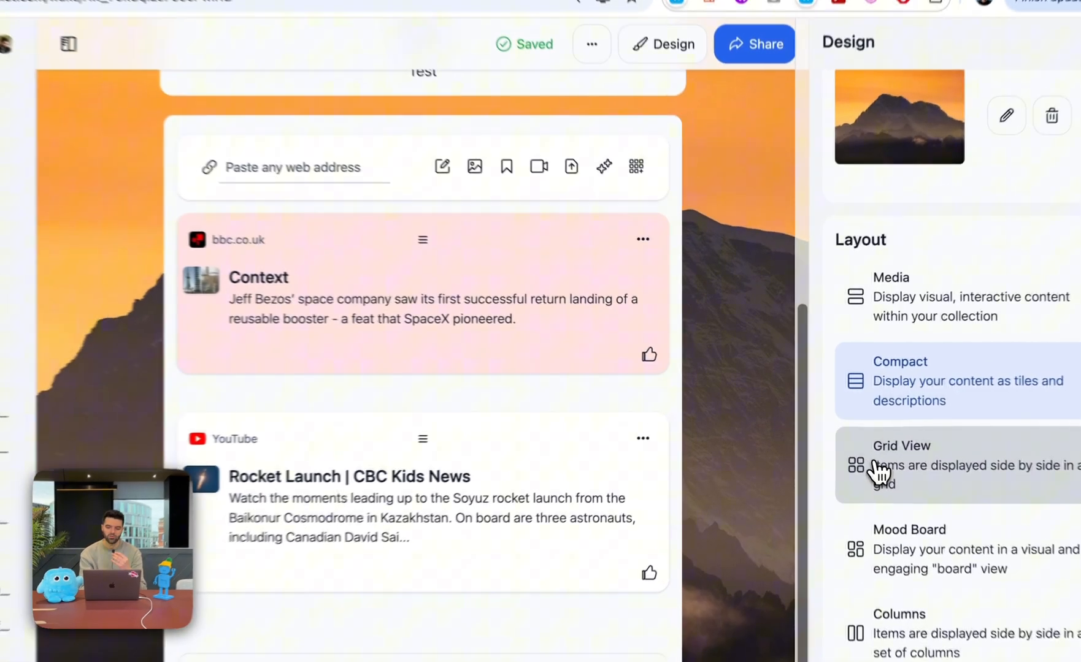
pyautogui.click(841, 444)
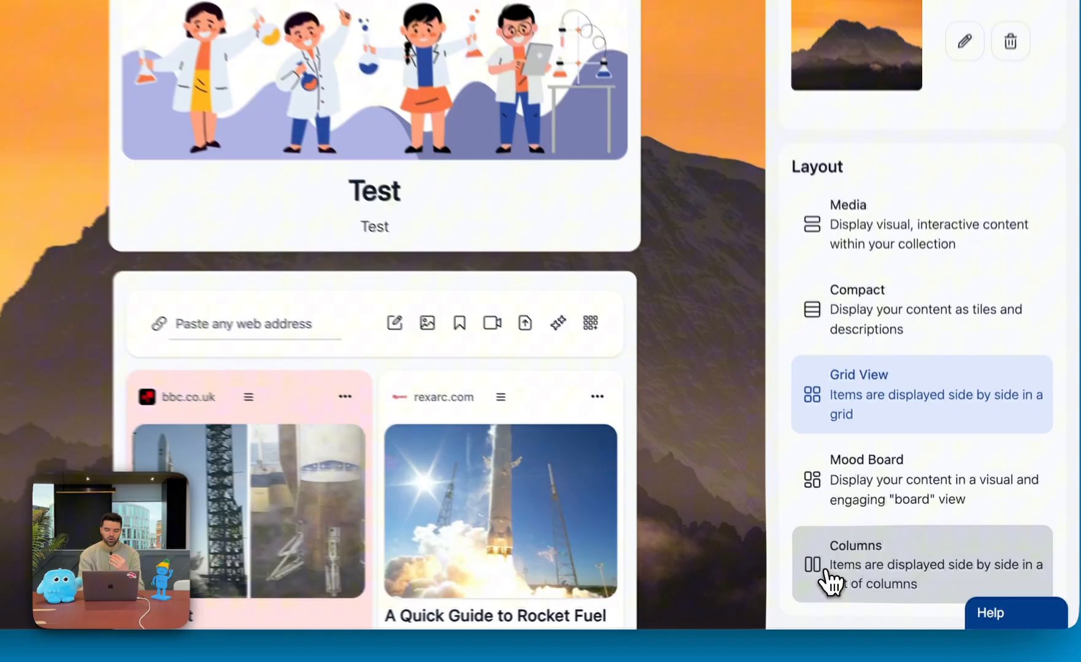
# Switch the collection to the Columns layout and add a section titled "Test".
pyautogui.click(850, 590)
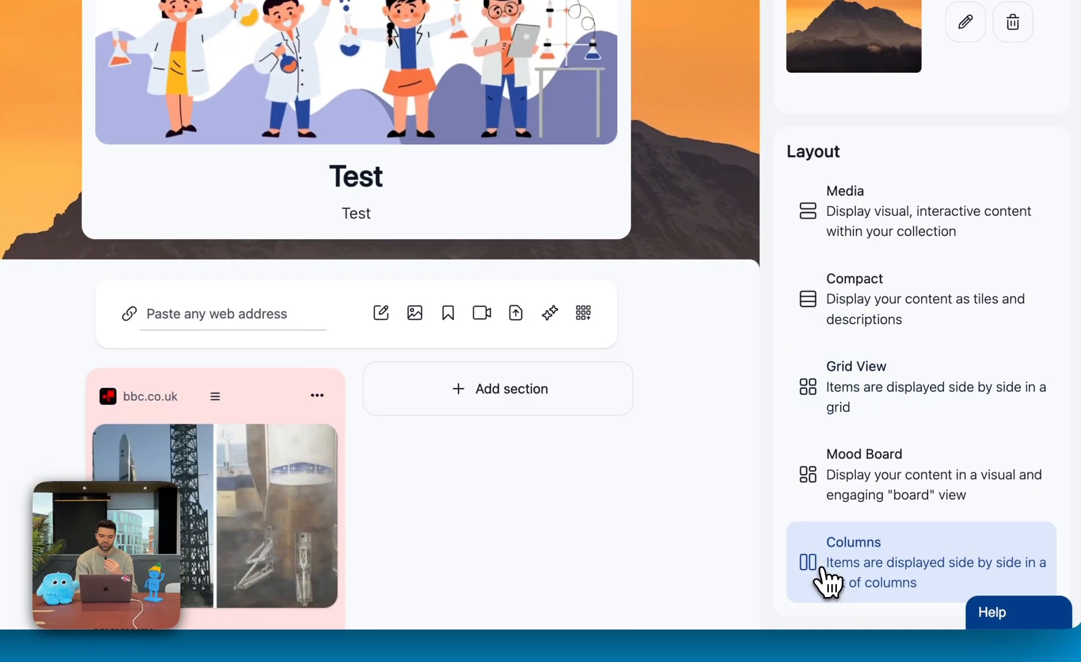
pyautogui.scroll(-2, 576, 376)
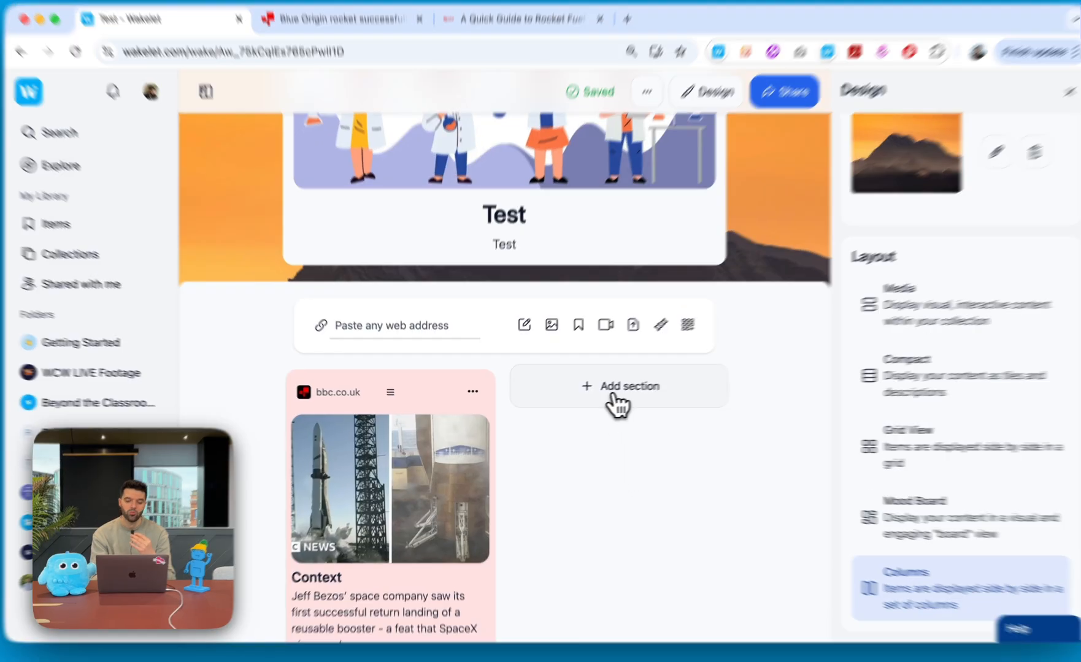
pyautogui.click(613, 396)
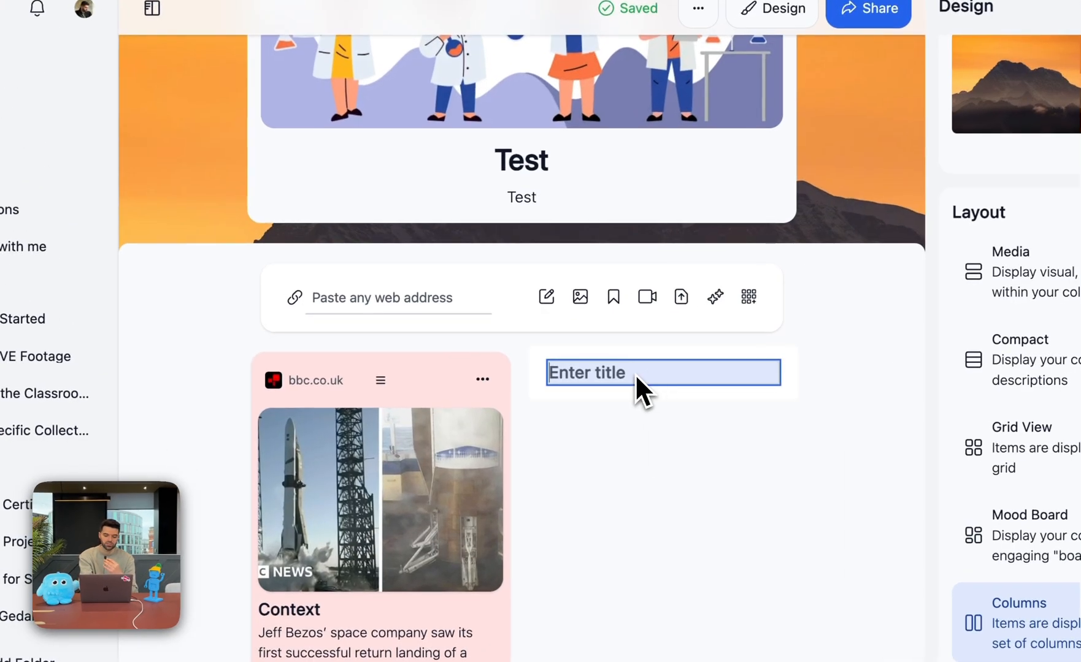
pyautogui.write('Test')
pyautogui.press('Return')
# Move the BBC card into the Test section column.
pyautogui.scroll(5, 635, 373)
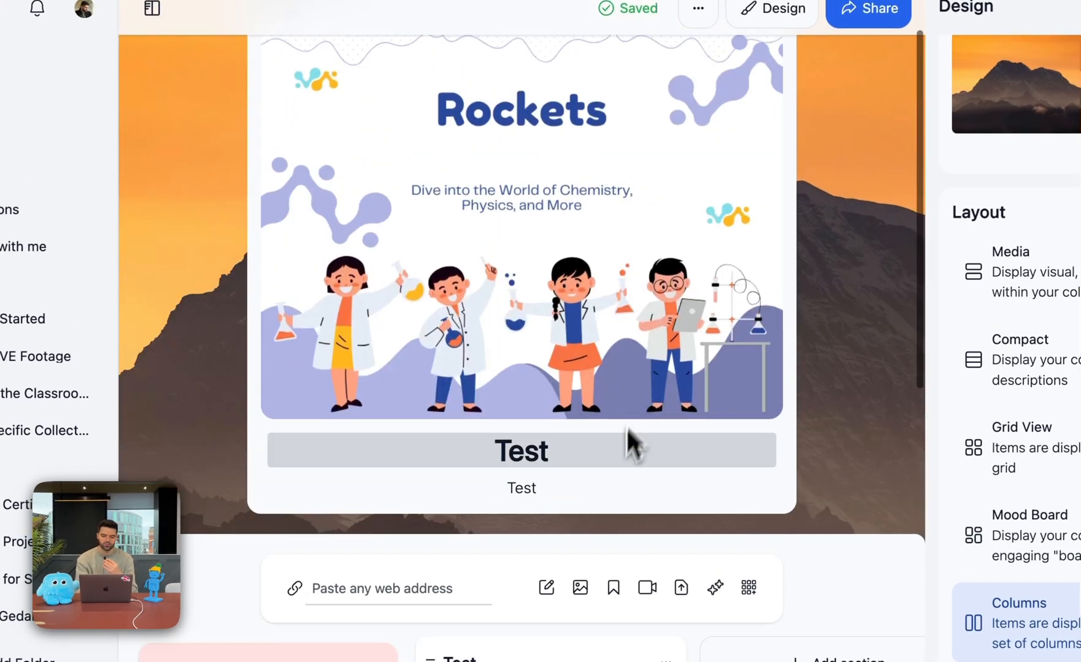
pyautogui.scroll(-7, 620, 466)
pyautogui.moveTo(266, 261); pyautogui.dragTo(475, 366)
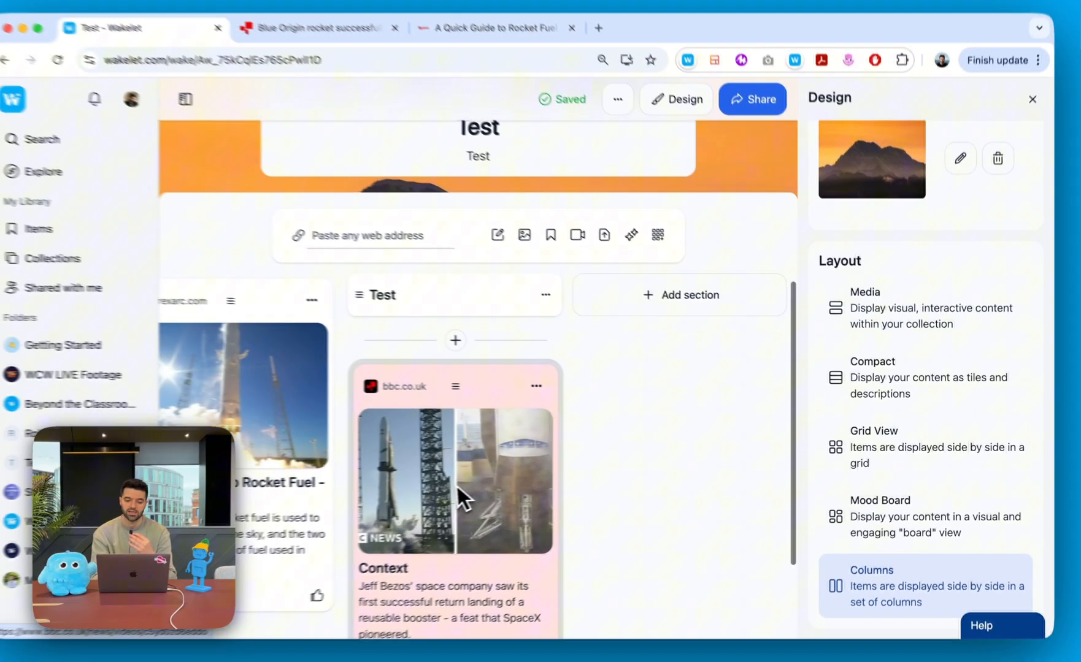
pyautogui.scroll(-3, 489, 514)
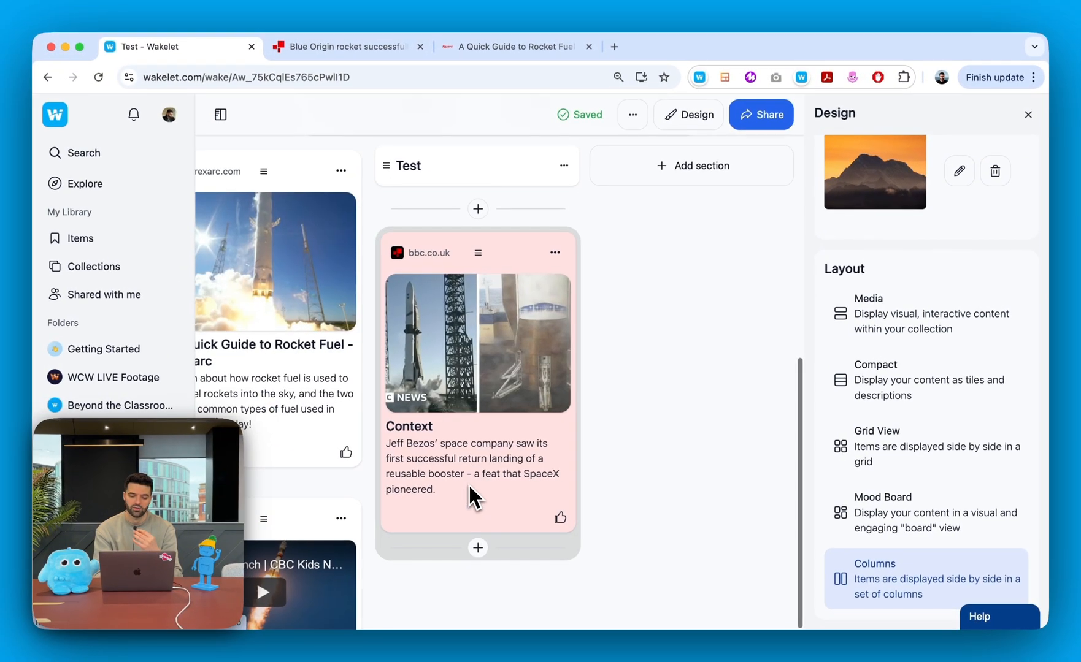
# Close the design settings of the Test collection.
pyautogui.scroll(3, 600, 471)
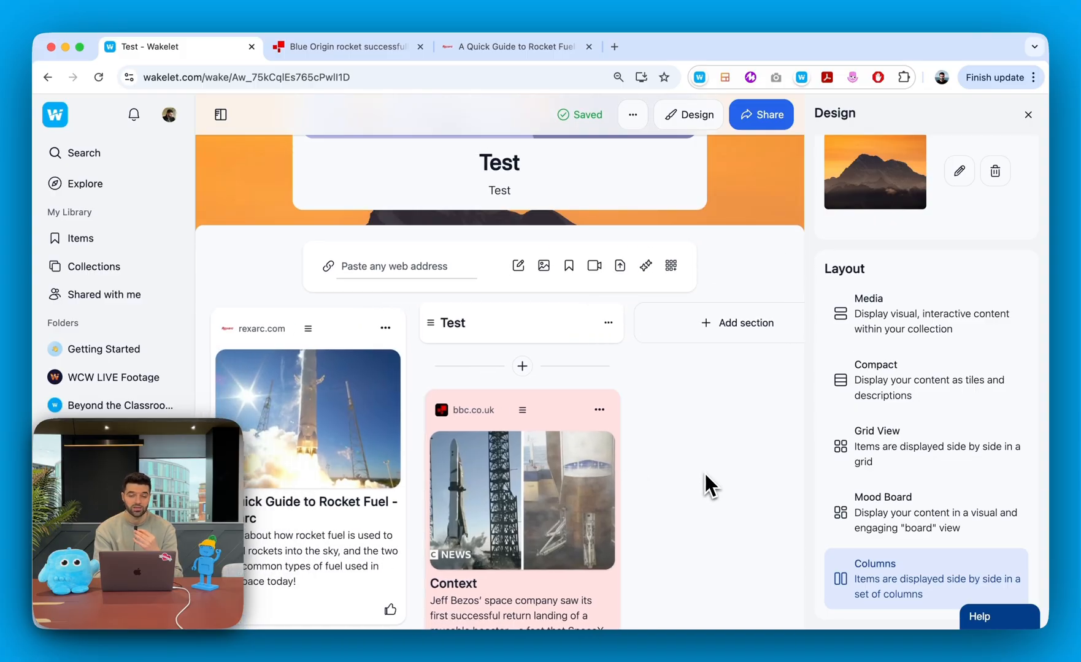
pyautogui.scroll(5, 877, 411)
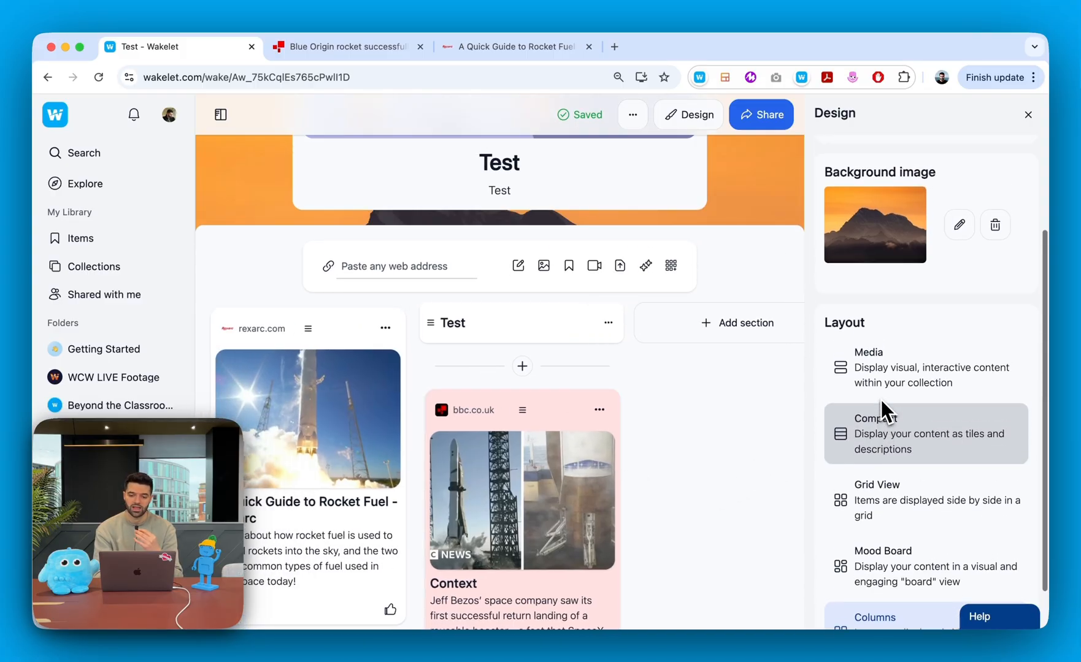
pyautogui.scroll(5, 743, 376)
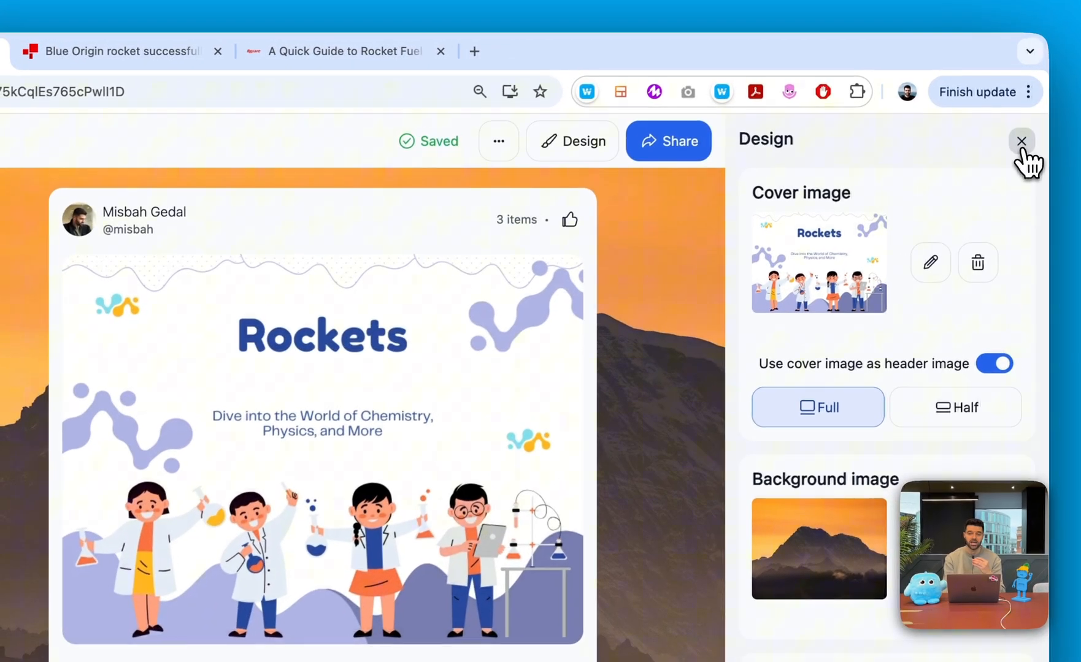
pyautogui.click(1025, 122)
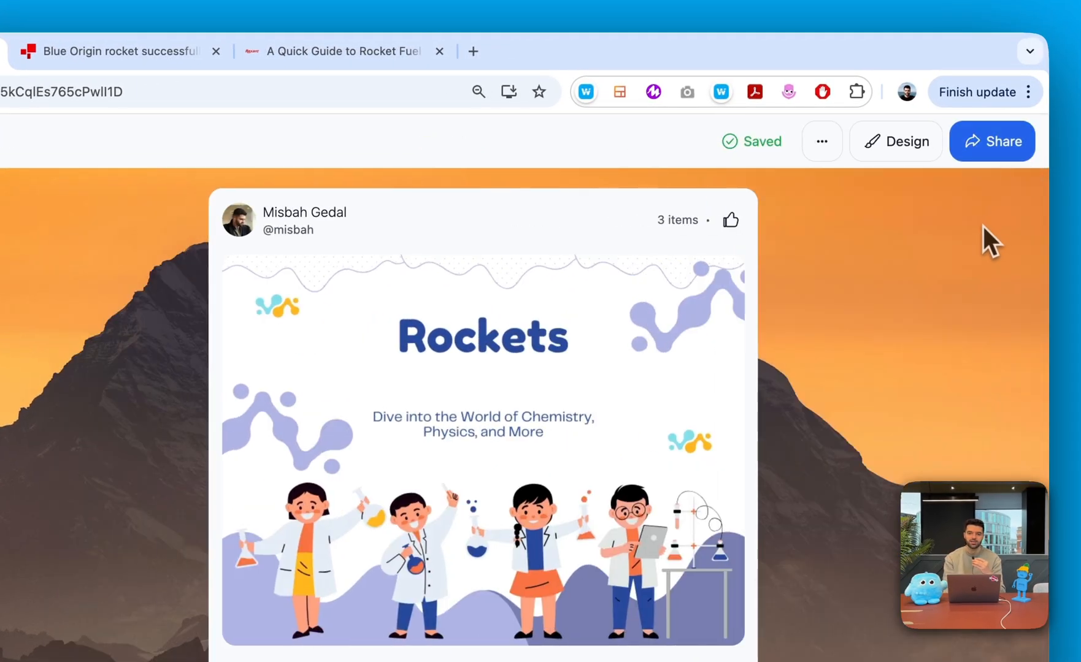
# Set the Test collection's access for anyone with the link or code to Can view and look at its join QR code.
pyautogui.click(999, 164)
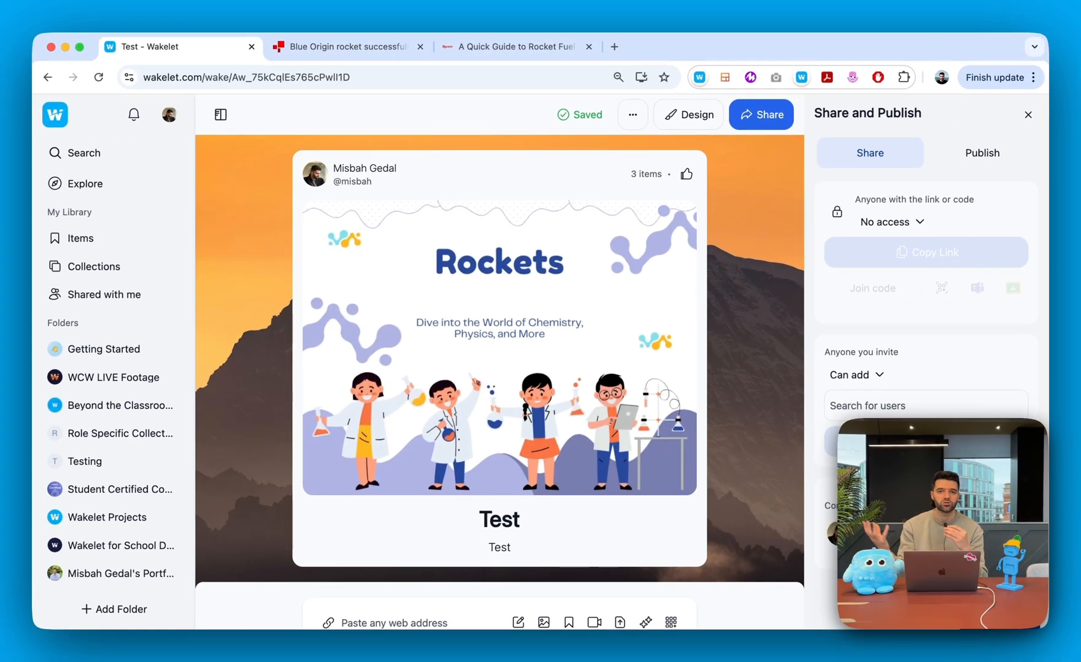
pyautogui.click(918, 234)
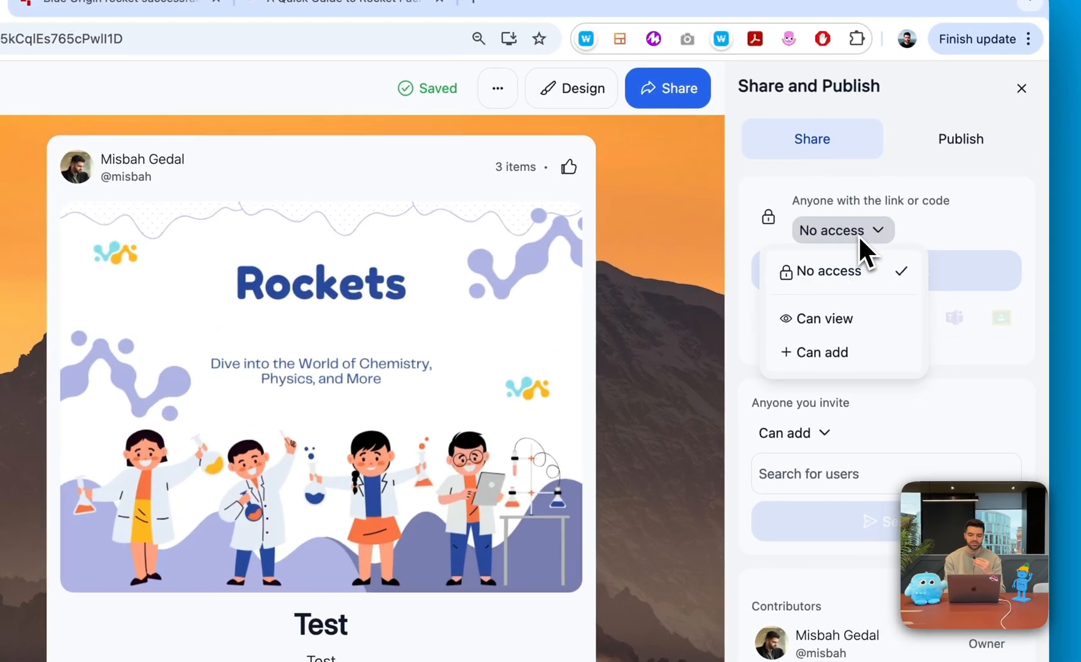
pyautogui.click(849, 320)
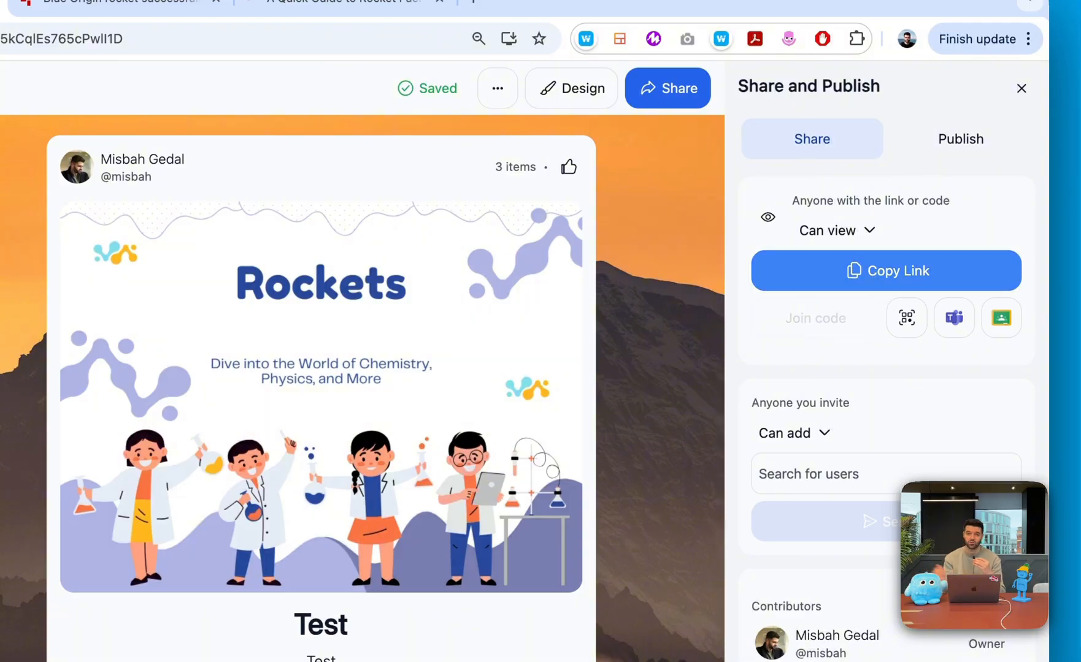
pyautogui.click(906, 319)
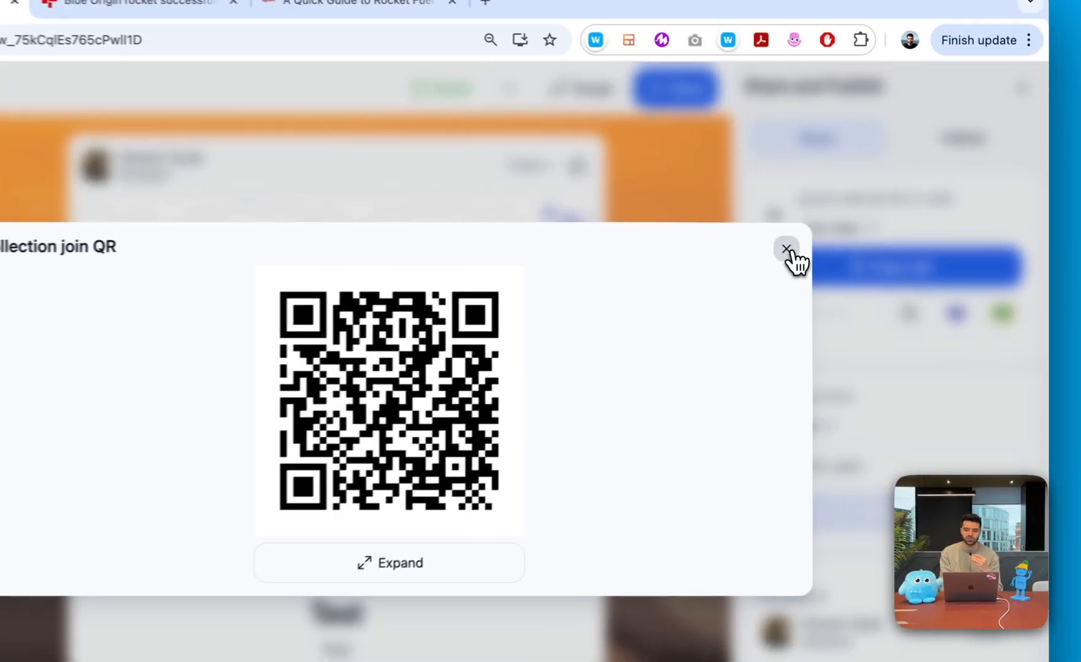
pyautogui.click(846, 238)
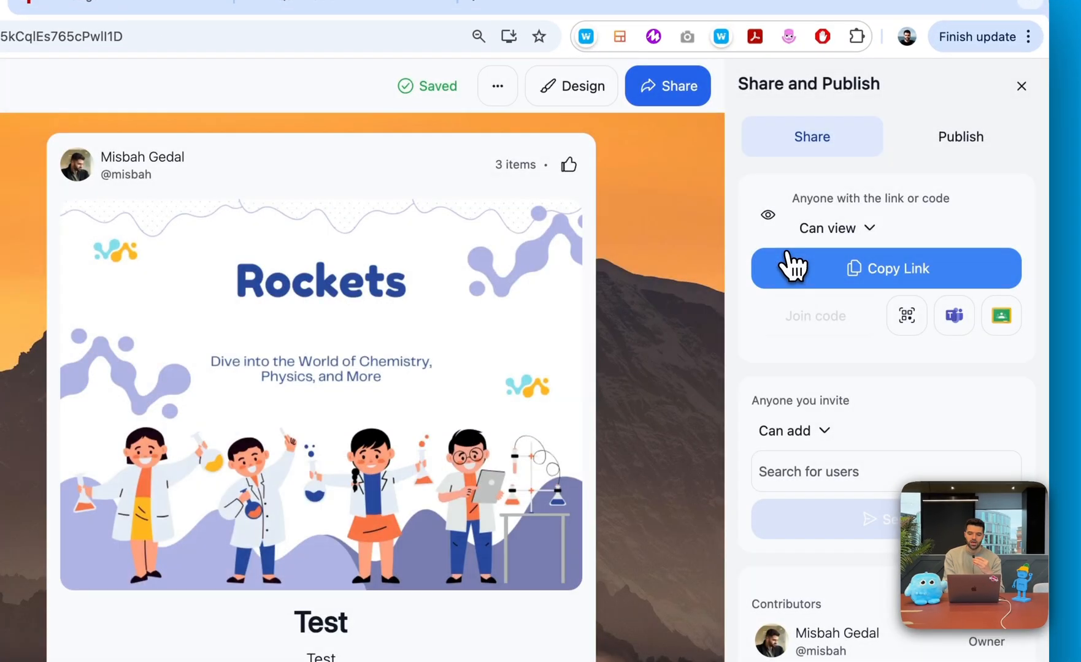
# Set the access for anyone with the link or code to Can add and look at the collection's join code.
pyautogui.click(834, 235)
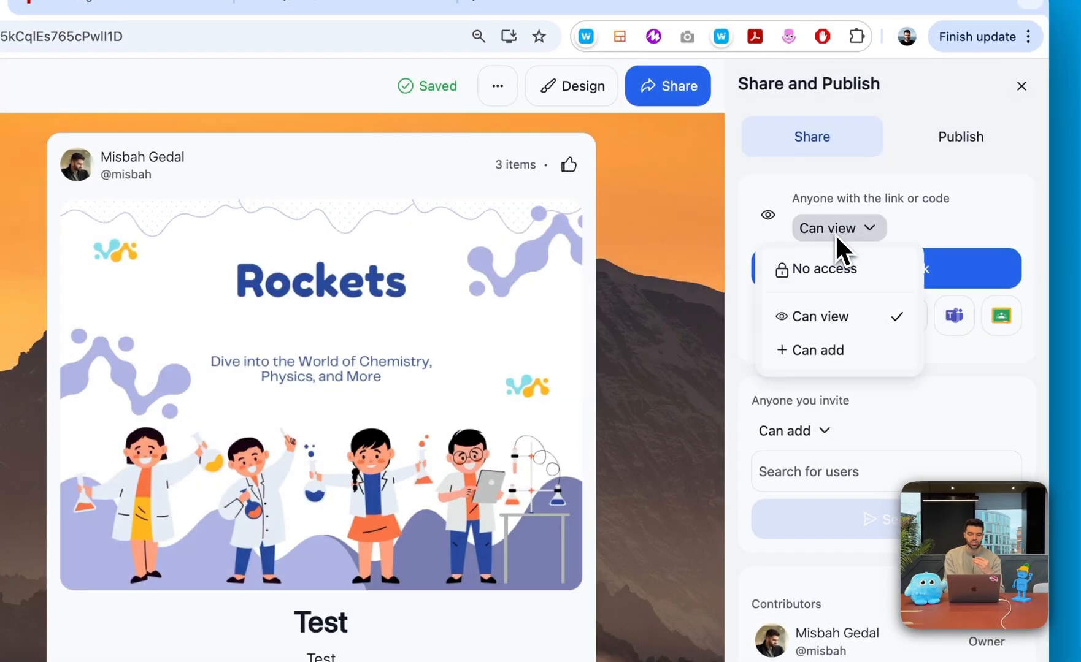
pyautogui.click(836, 350)
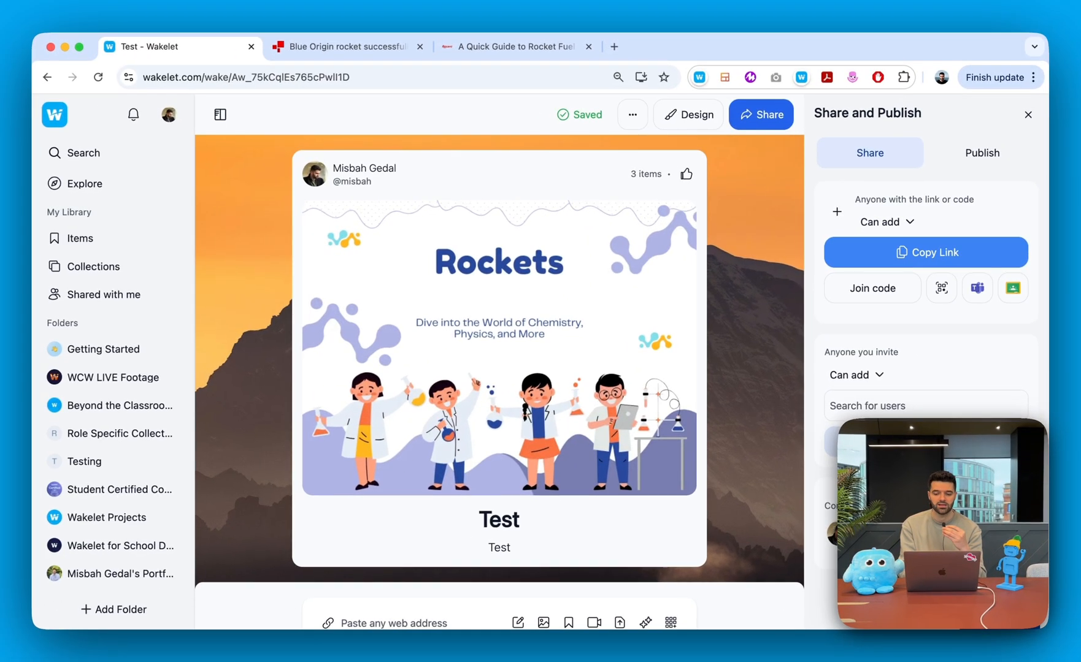
pyautogui.click(877, 297)
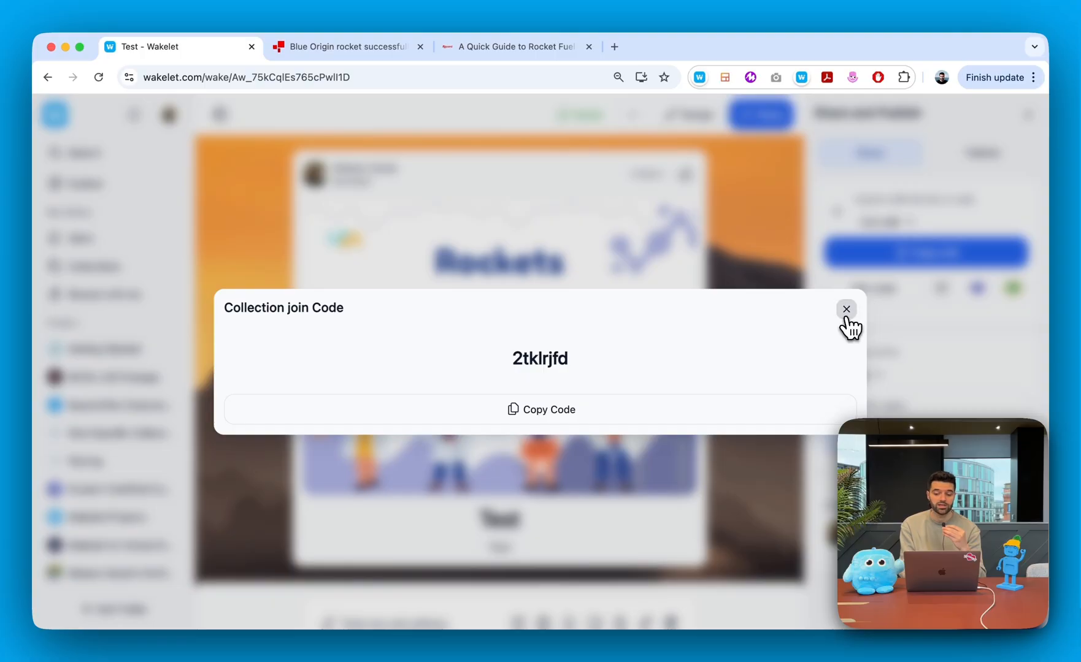
pyautogui.click(845, 309)
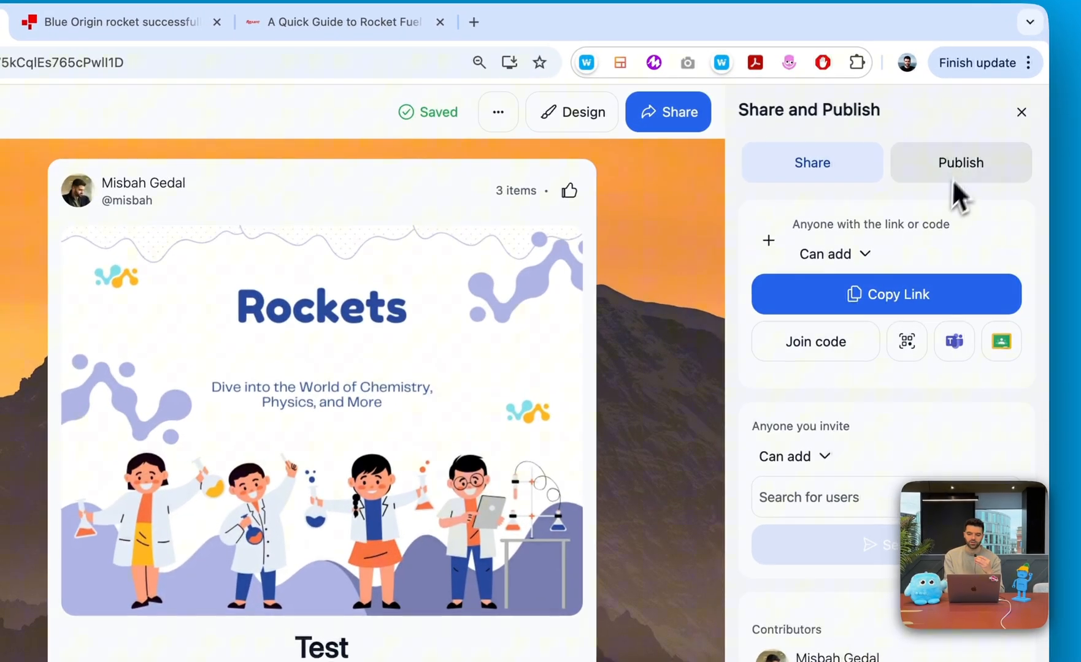
# Look at the publishing option for the Test collection, then leave the sharing settings.
pyautogui.click(980, 155)
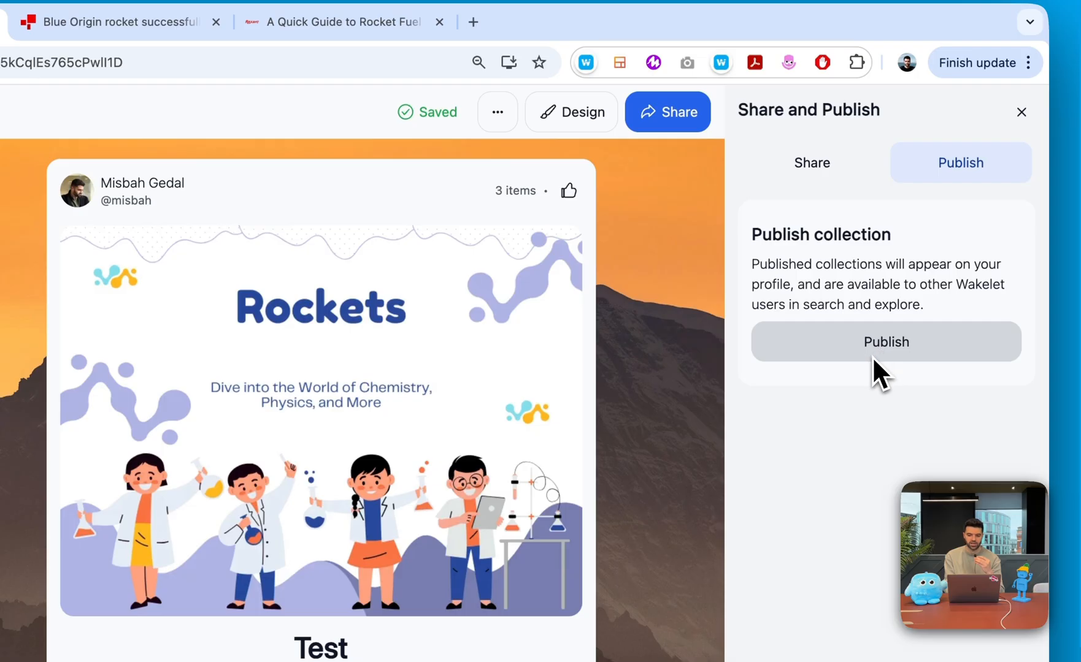
pyautogui.click(1019, 113)
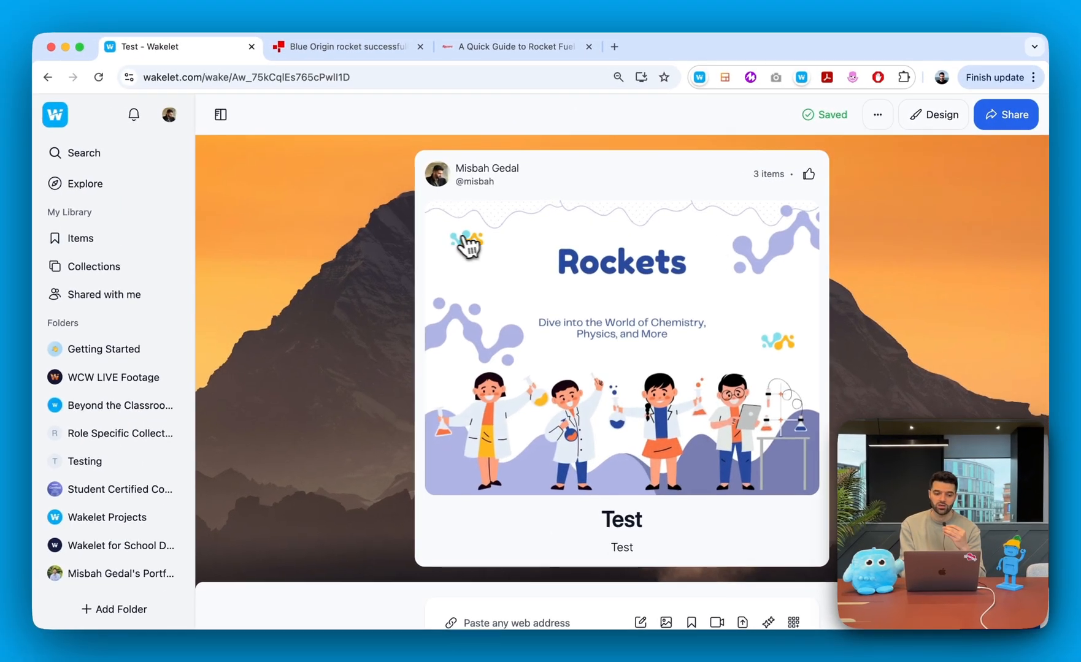
# Examine the library's Collections overview and folders, and the filter options of the saved Items.
pyautogui.click(124, 279)
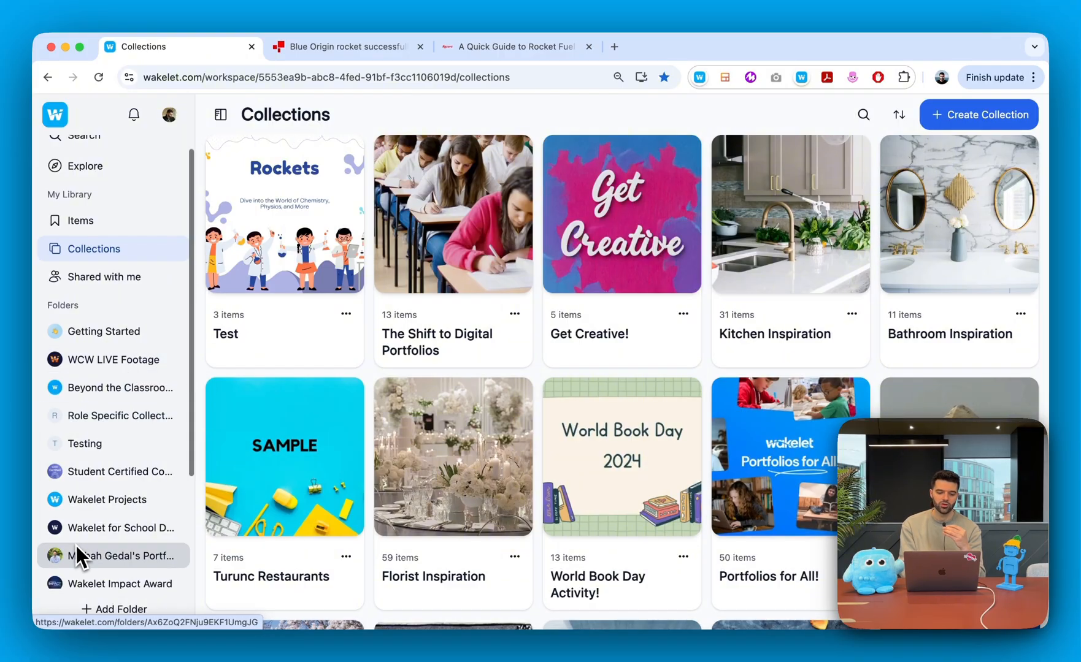
pyautogui.scroll(-1, 80, 539)
pyautogui.scroll(2, 100, 524)
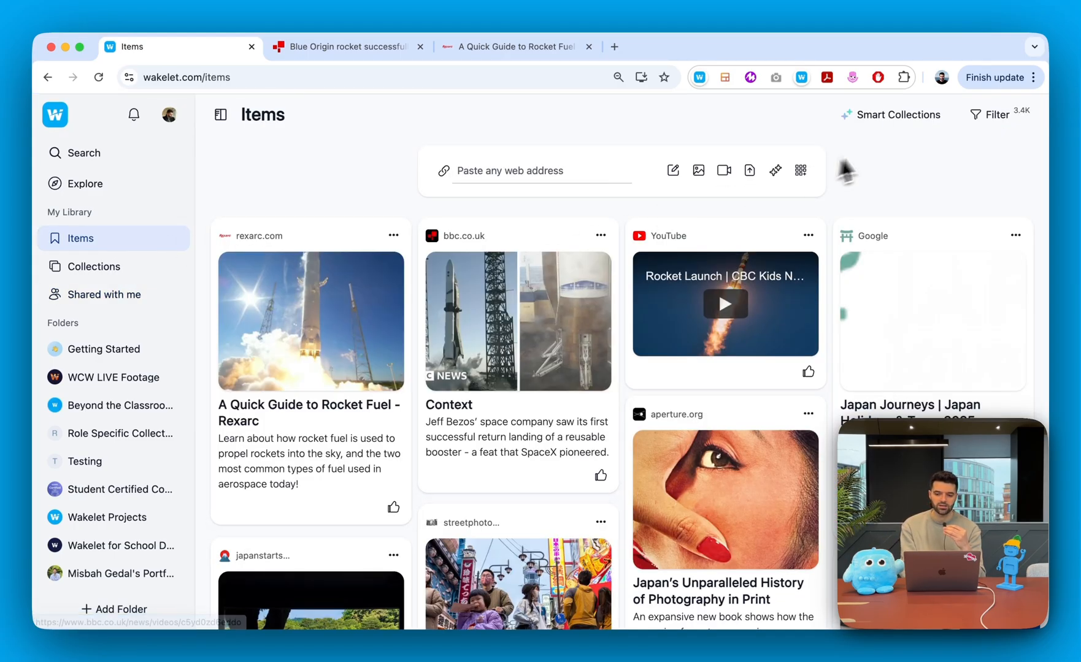
pyautogui.click(993, 117)
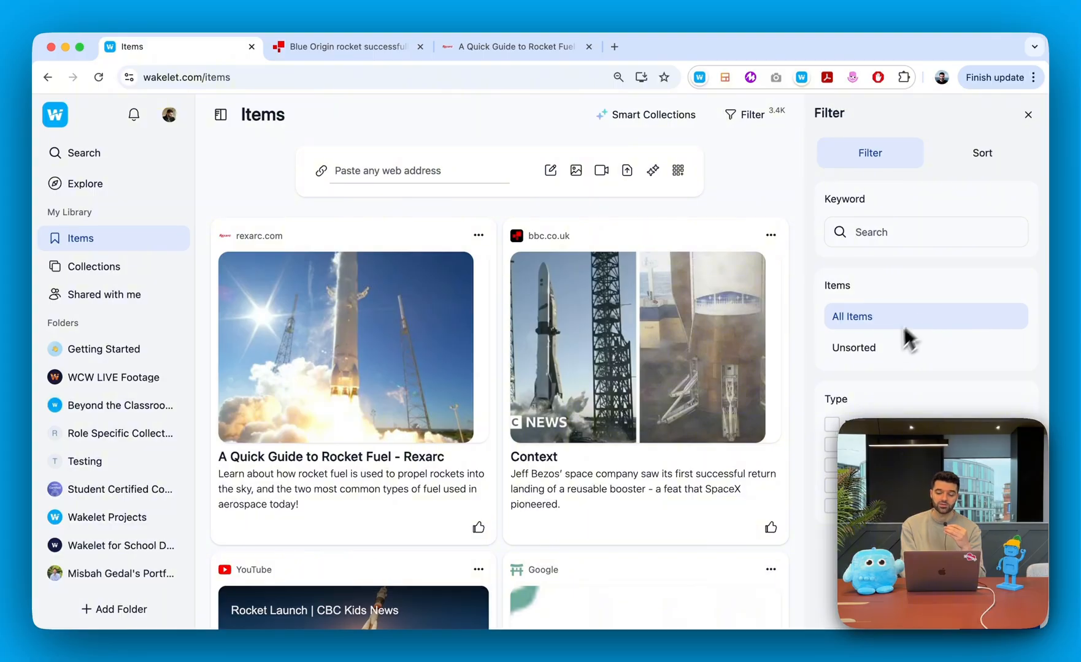
pyautogui.click(1028, 115)
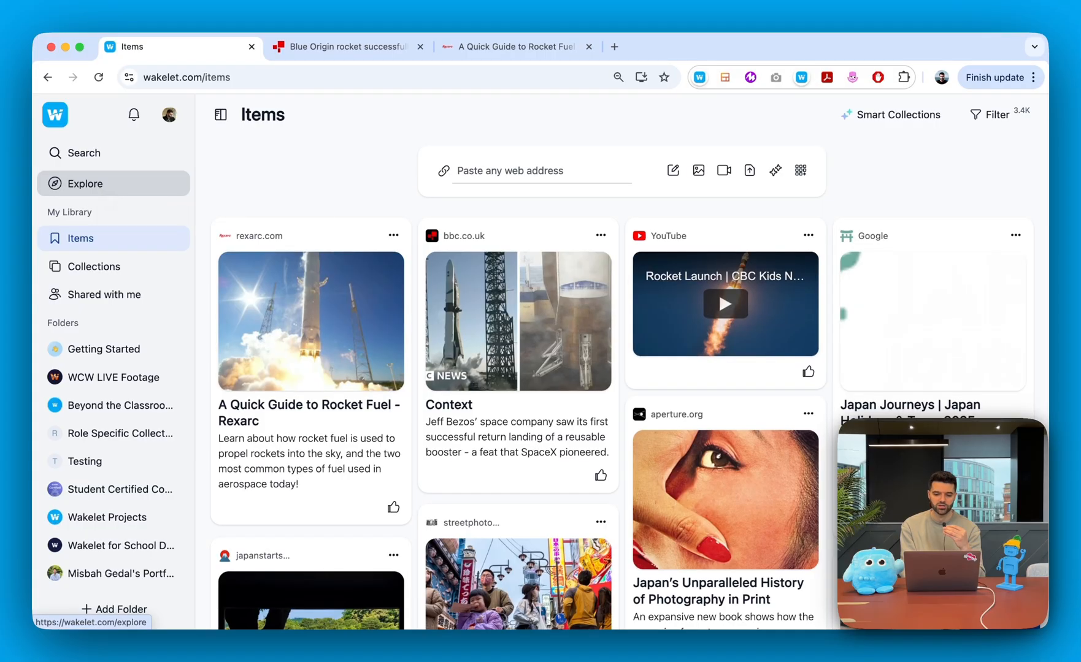
# Browse the Explore page's subject categories, Wakelet team resources and top-pick collections.
pyautogui.click(109, 195)
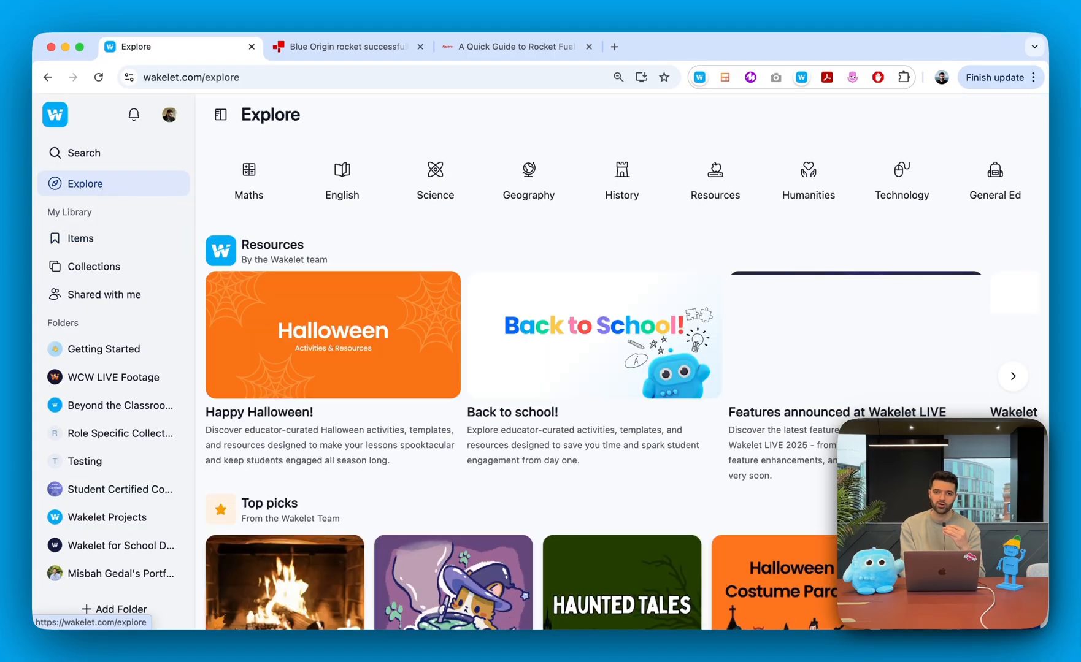
pyautogui.scroll(-3, 483, 341)
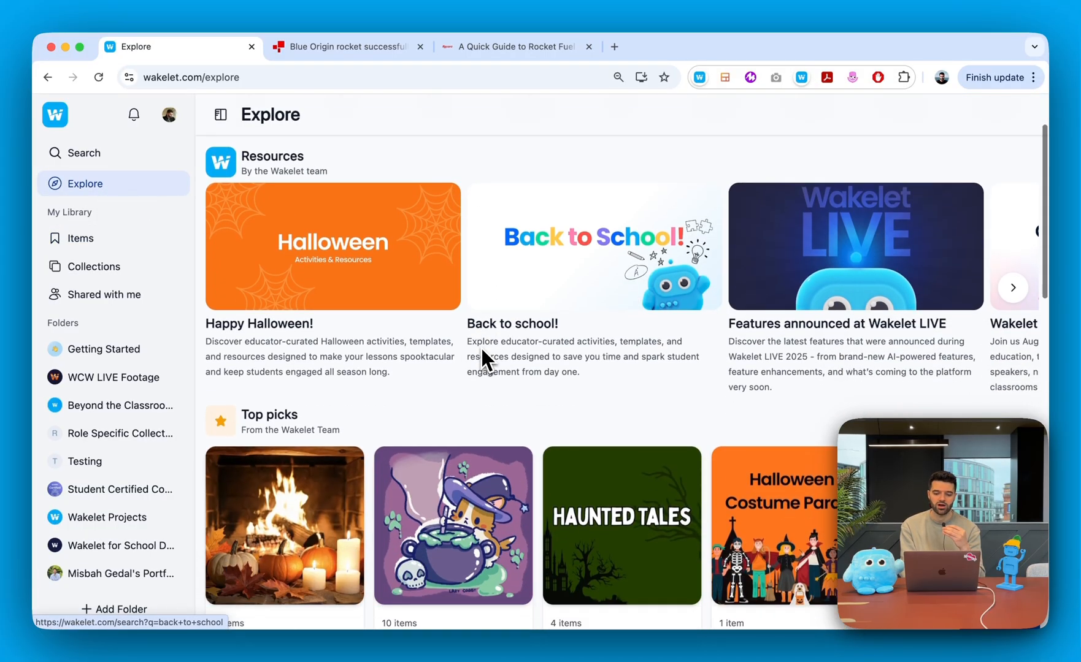
pyautogui.scroll(-5, 483, 359)
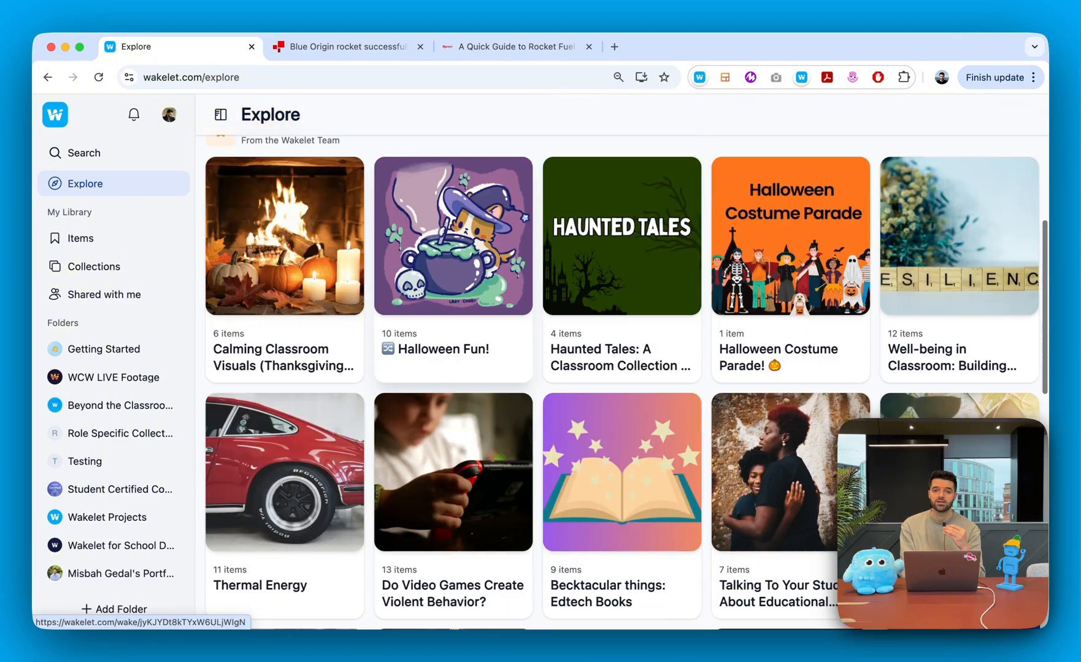
pyautogui.scroll(-4, 484, 359)
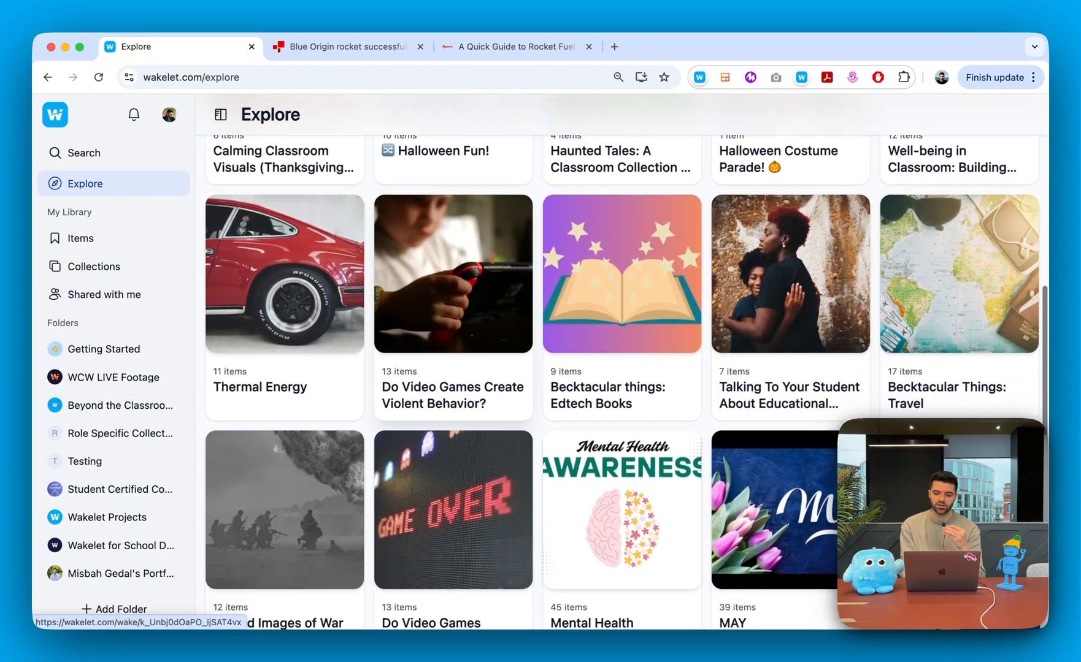
pyautogui.scroll(10, 480, 329)
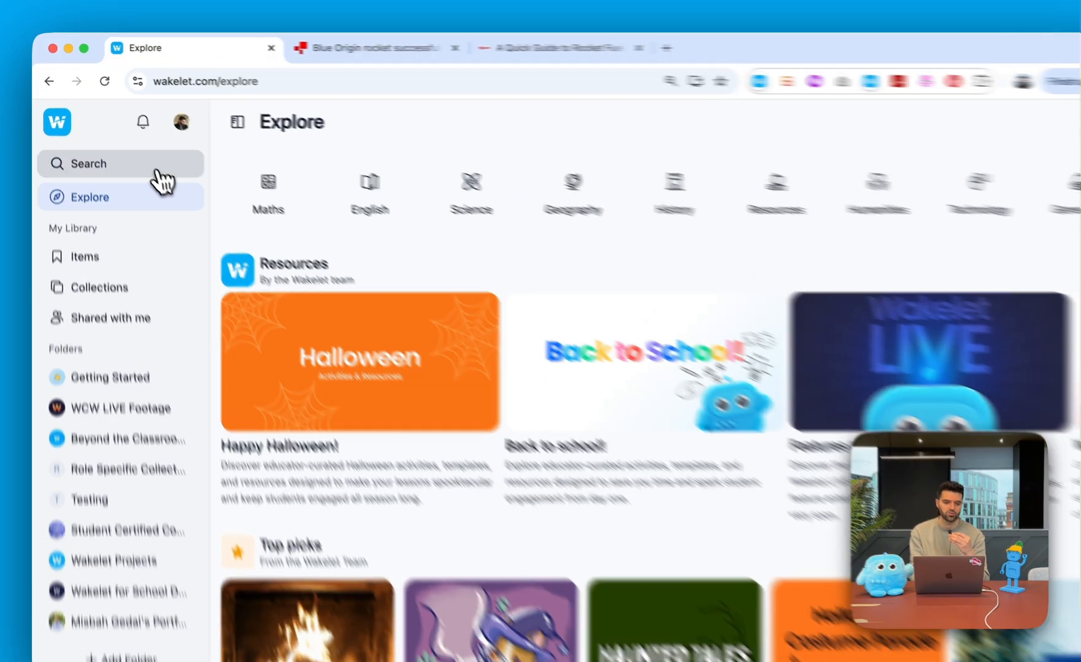
# Open the page for searching Wakelet's collections and people.
pyautogui.click(128, 157)
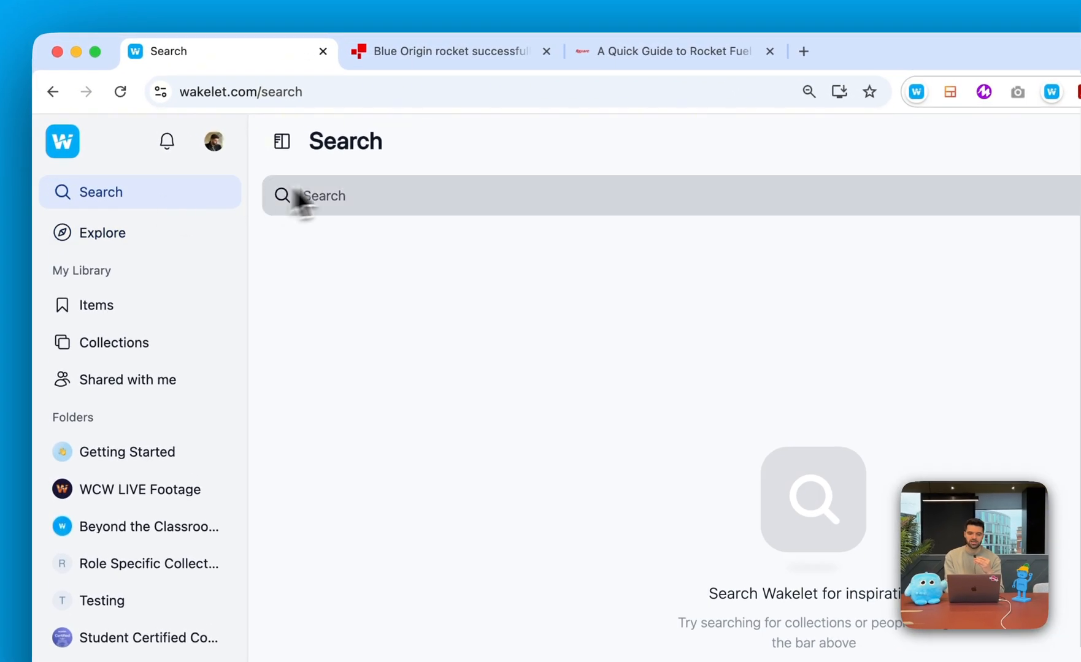